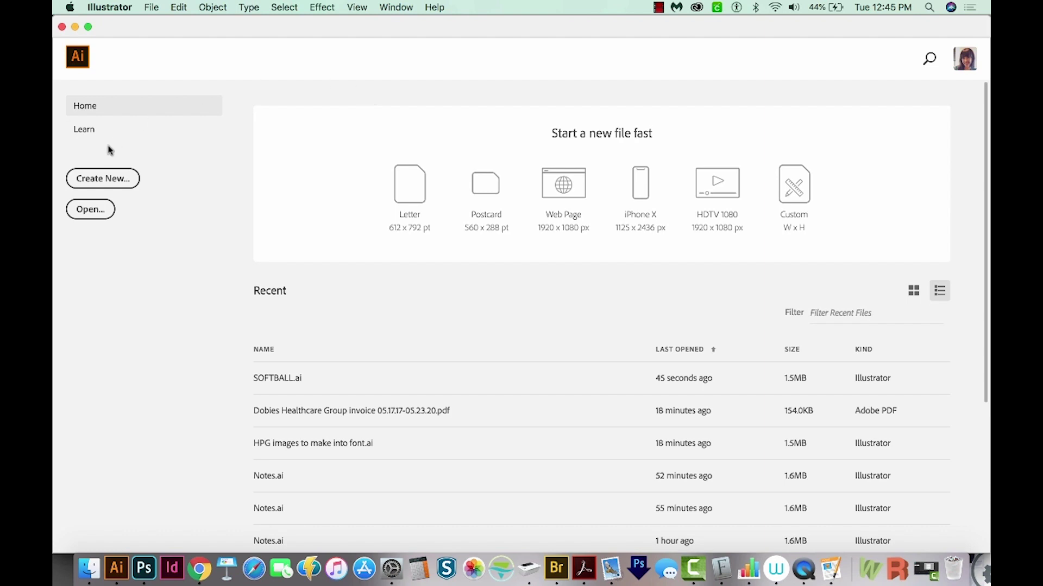
Create a new blank Letter-size print document at 612 x 792 pt.
click(110, 181)
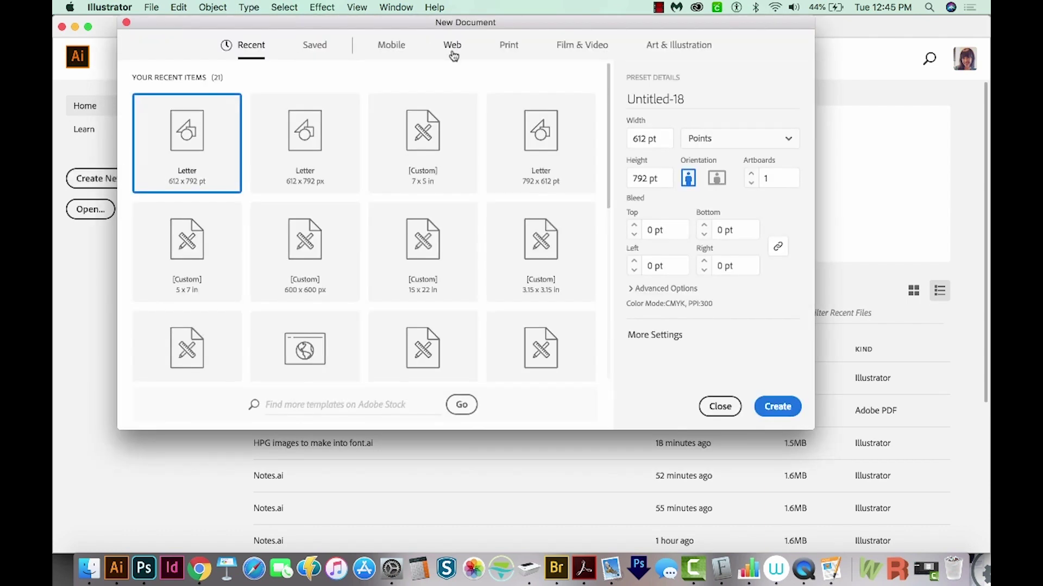
click(511, 47)
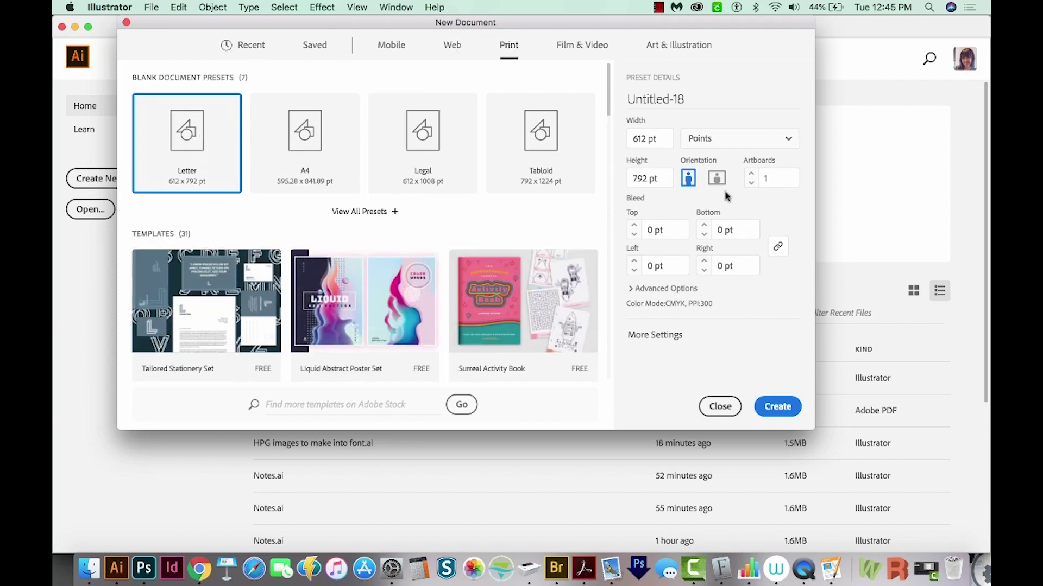
click(782, 411)
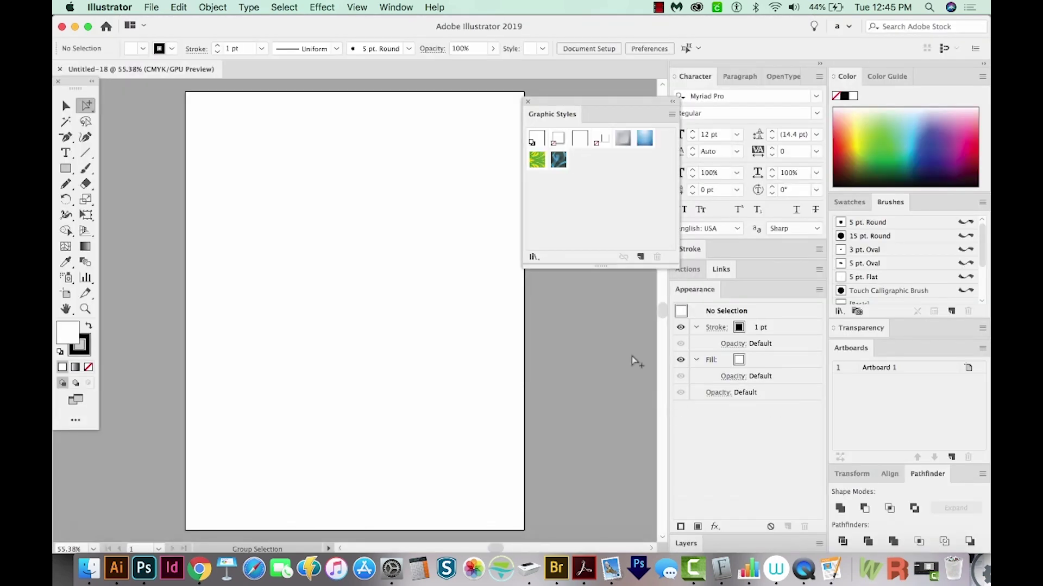
Close the Graphic Styles panel and type 'Sports' on the artboard.
click(527, 102)
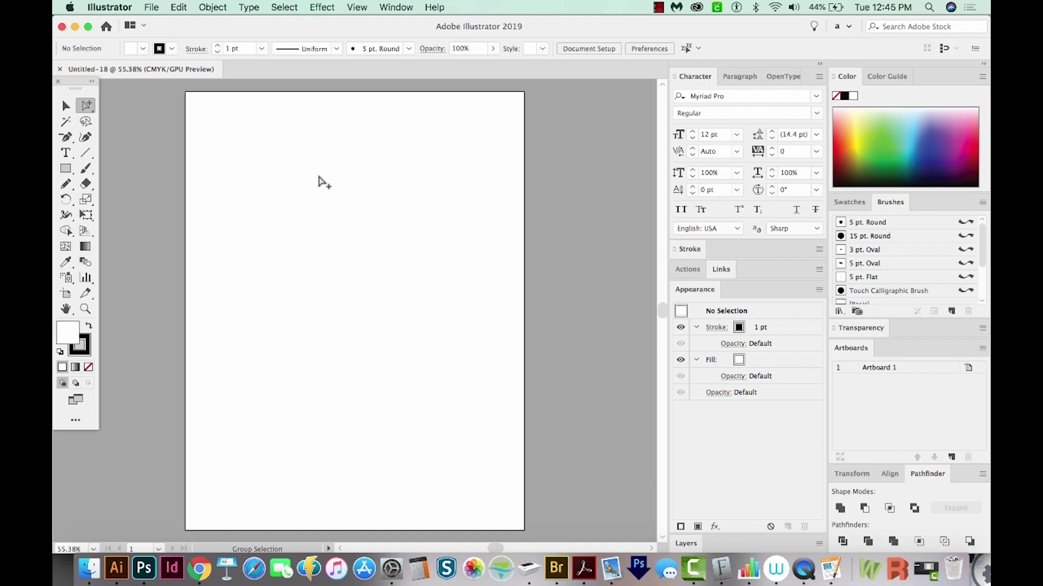
key(t)
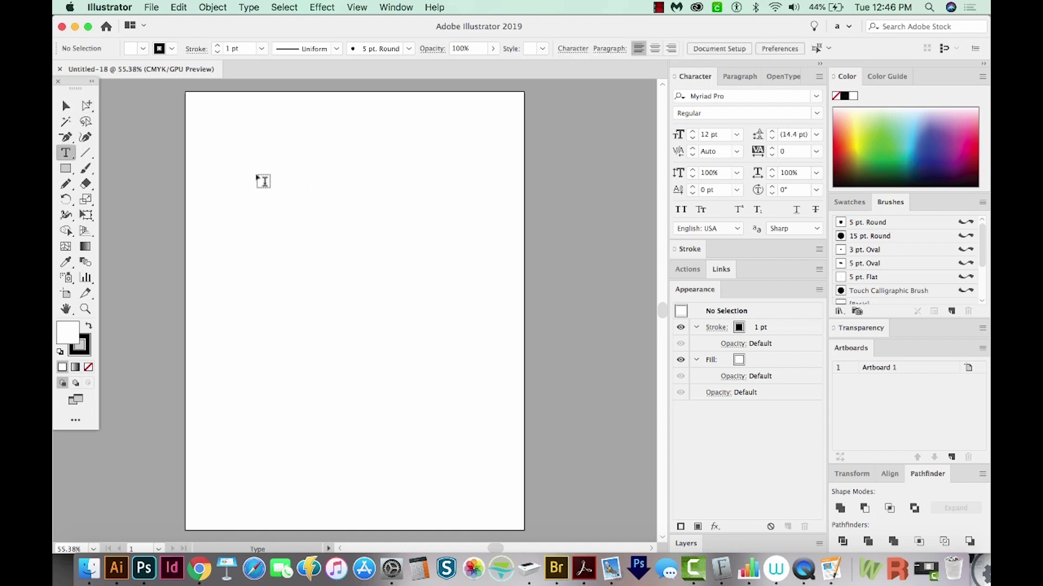
click(260, 179)
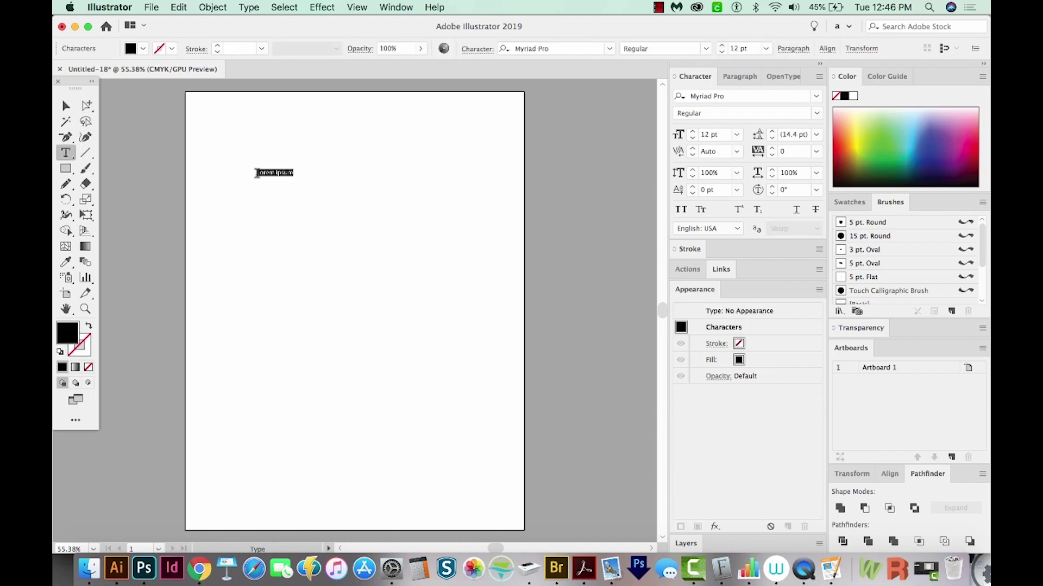
text(To)
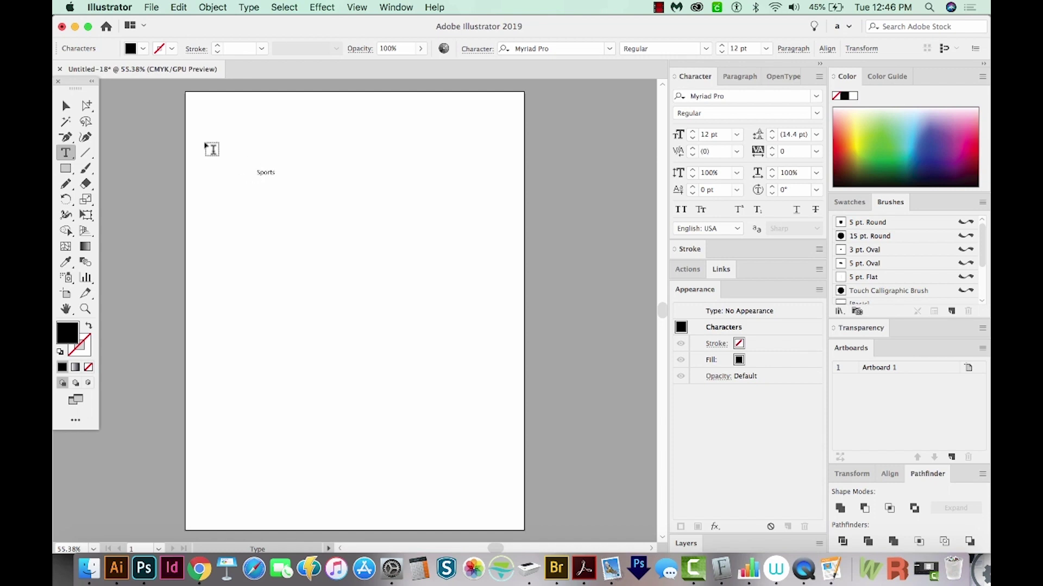
Scale the Sports text up to about 151.5 pt and nudge it up and left.
click(66, 105)
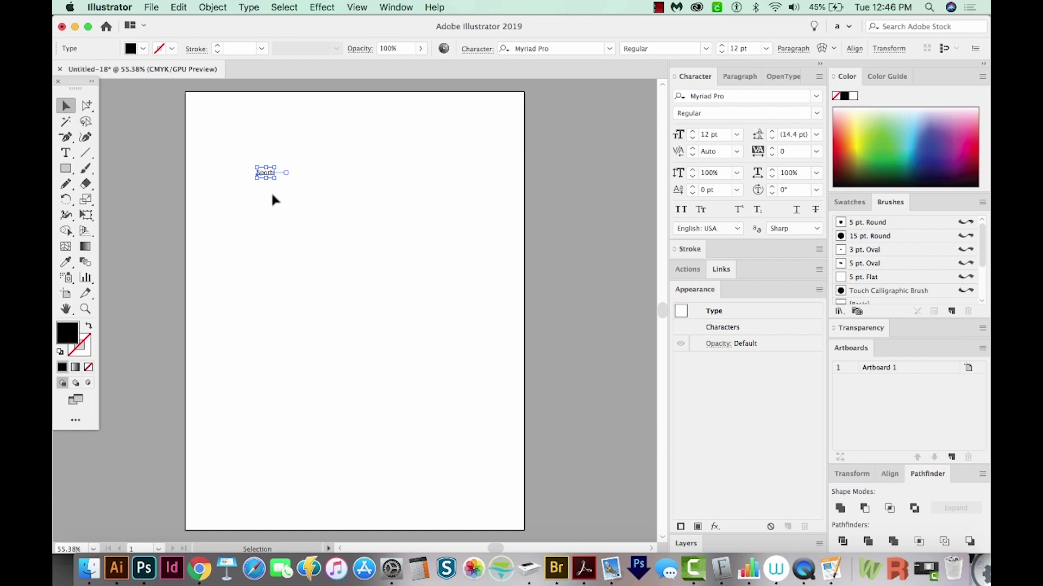
drag(276, 178, 549, 295)
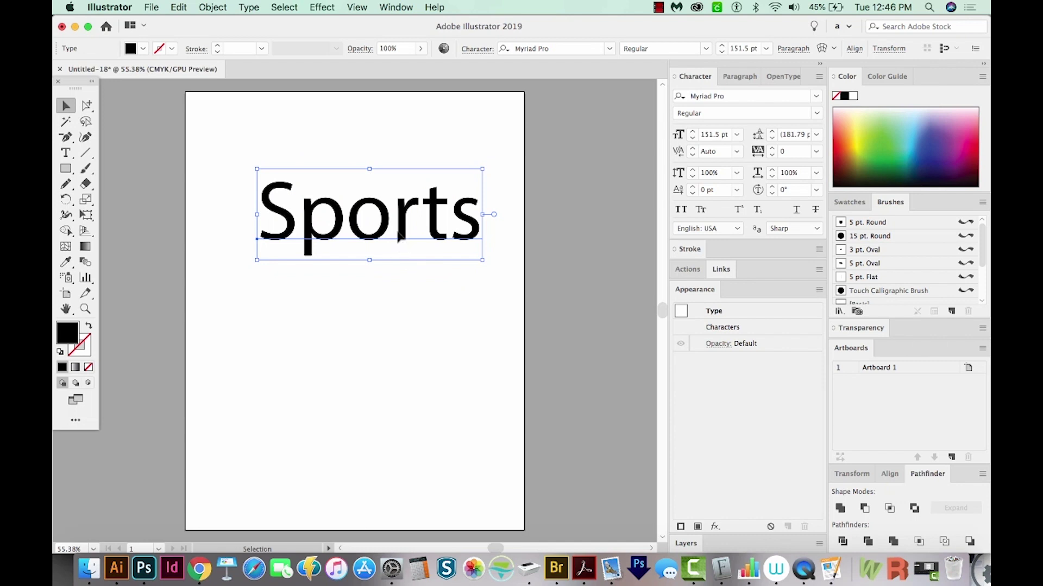
drag(400, 236, 378, 233)
Set Sports in the Letters of Summer font and shift it slightly up and left.
click(563, 48)
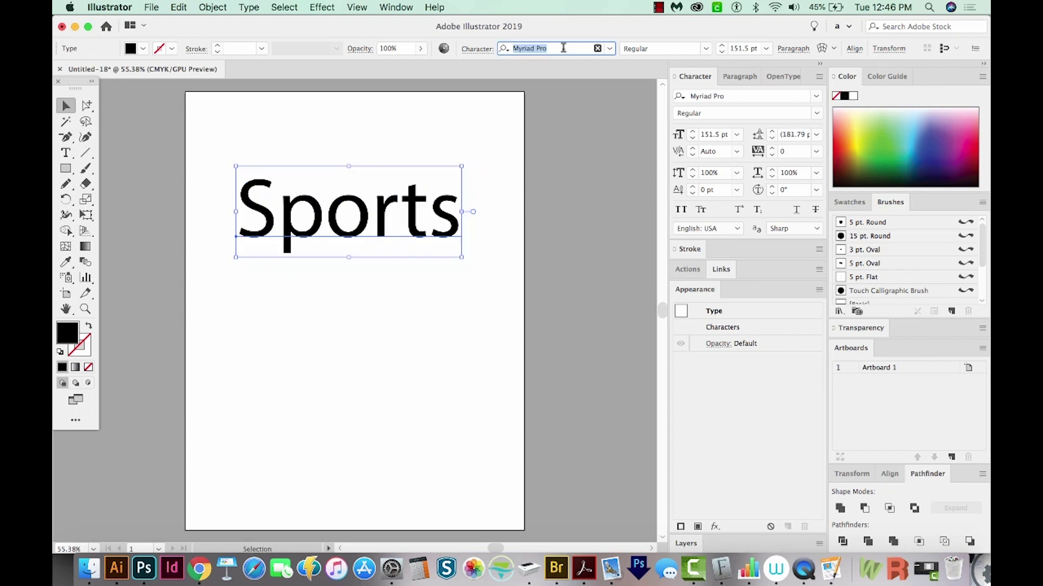
text(letter)
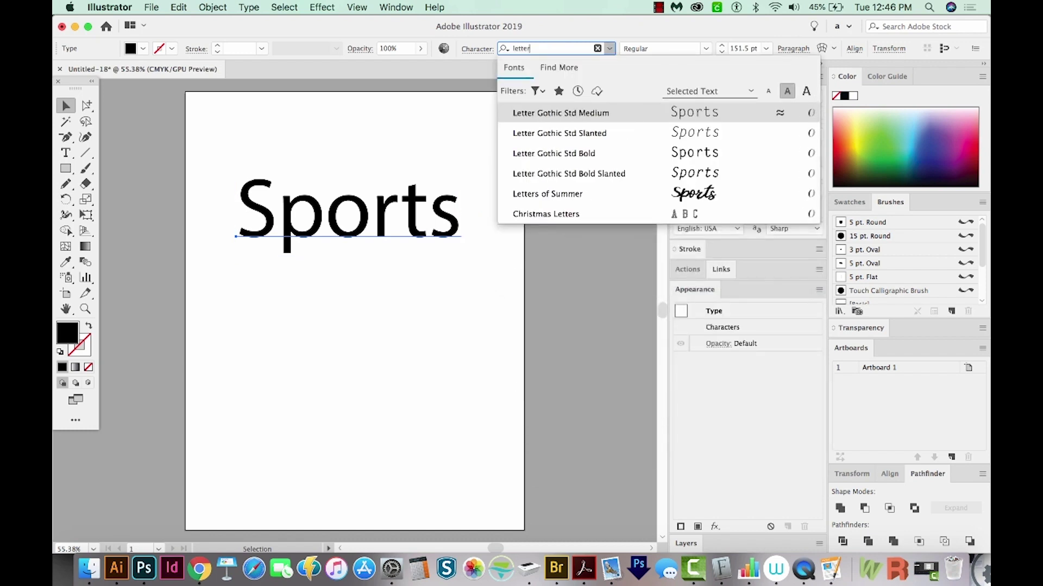
text(s)
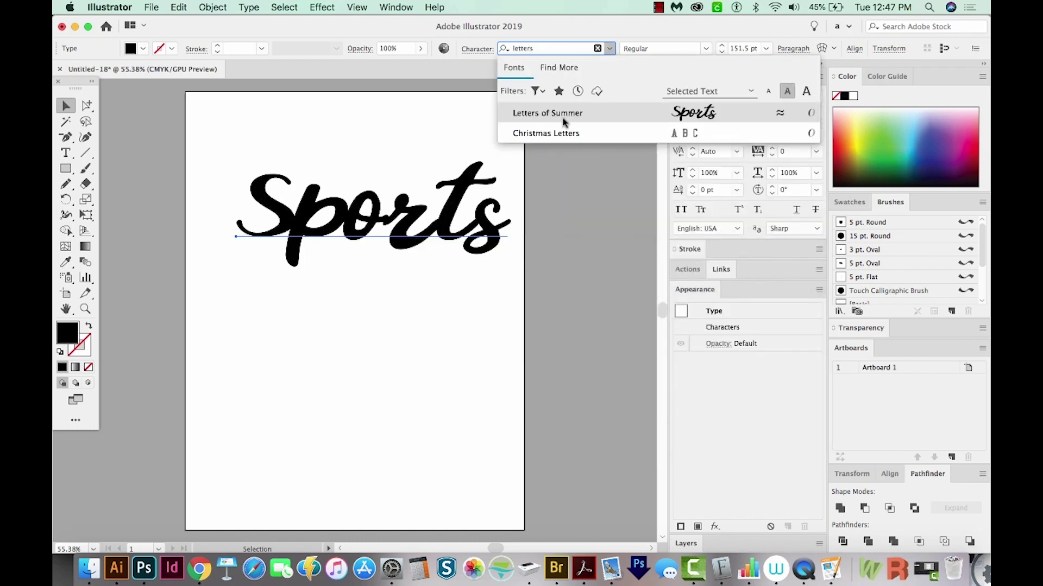
click(564, 119)
drag(235, 236, 224, 232)
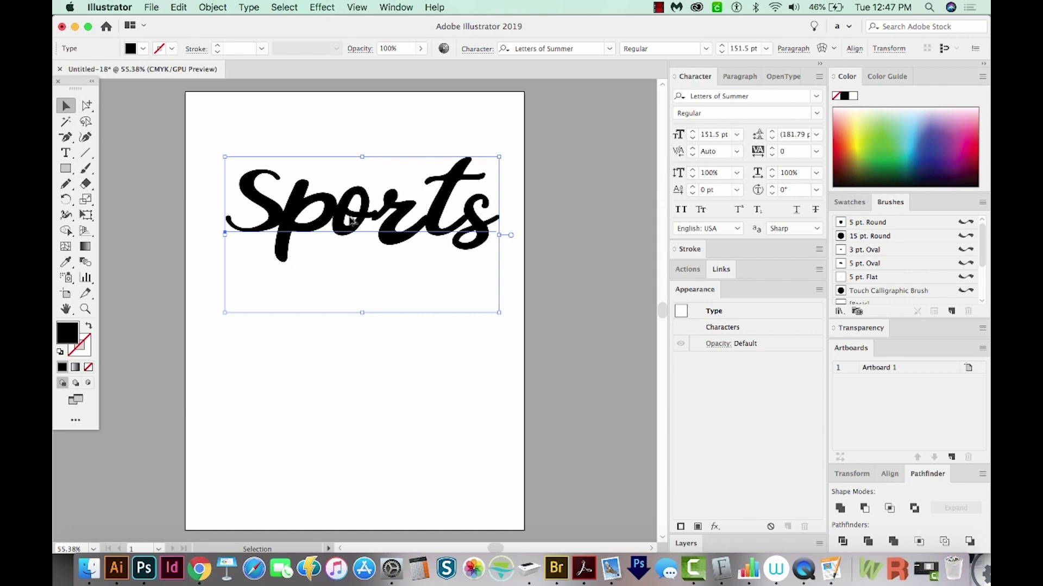
Raise the letter tracking of Sports to 100.
key(alt+Right)
key(alt+Right)
key(alt+Right)
key(alt+Right)
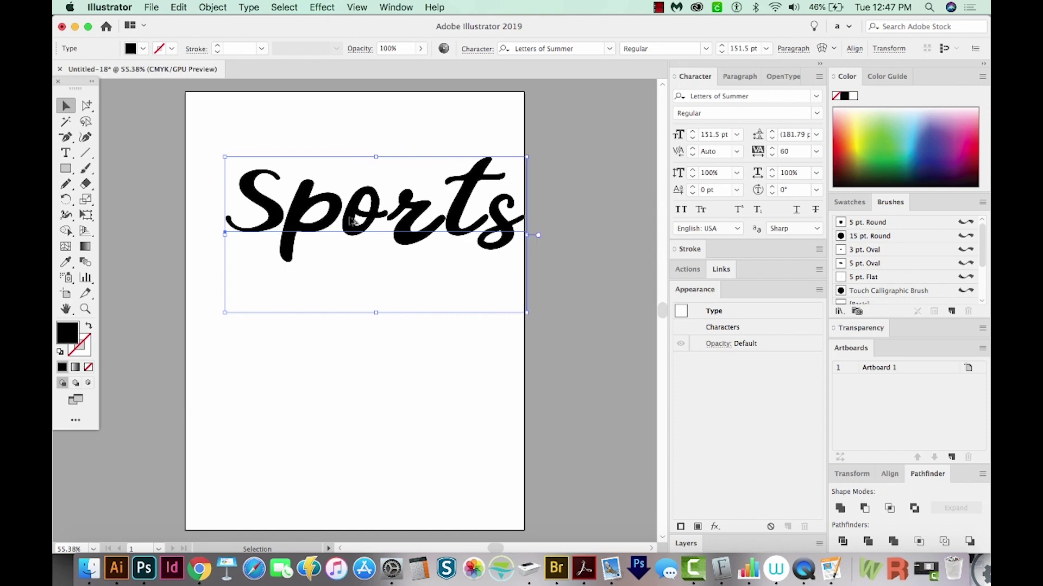
key(alt+Right)
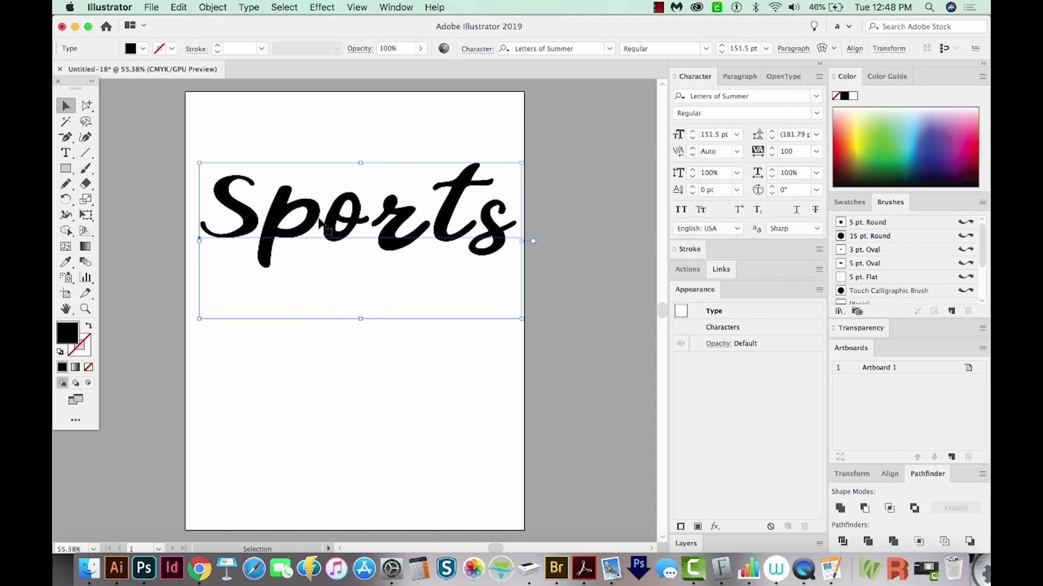
key(t)
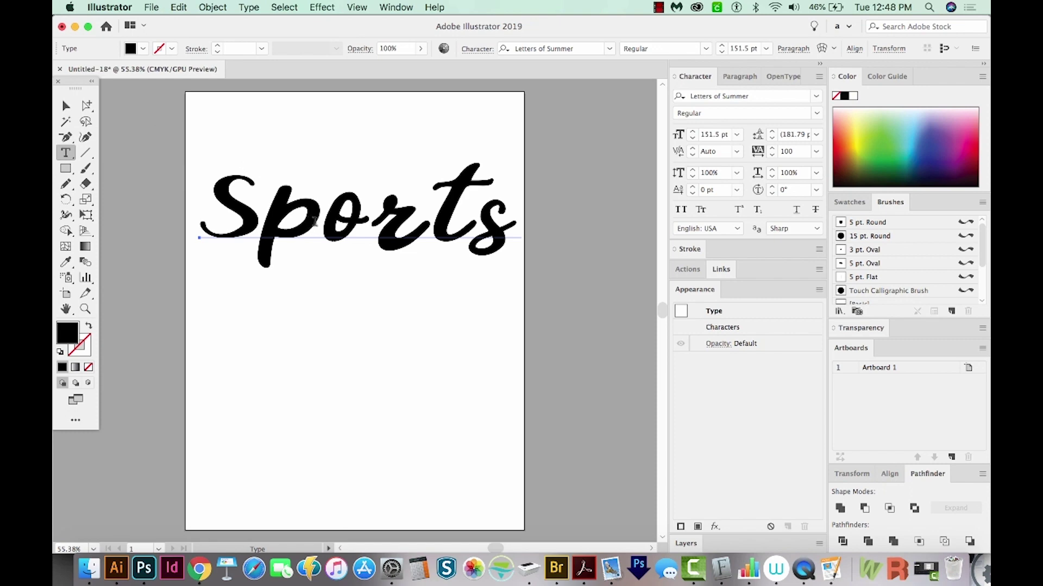
Kern the p–o pair to -40 and pull the r closer to the o.
click(320, 221)
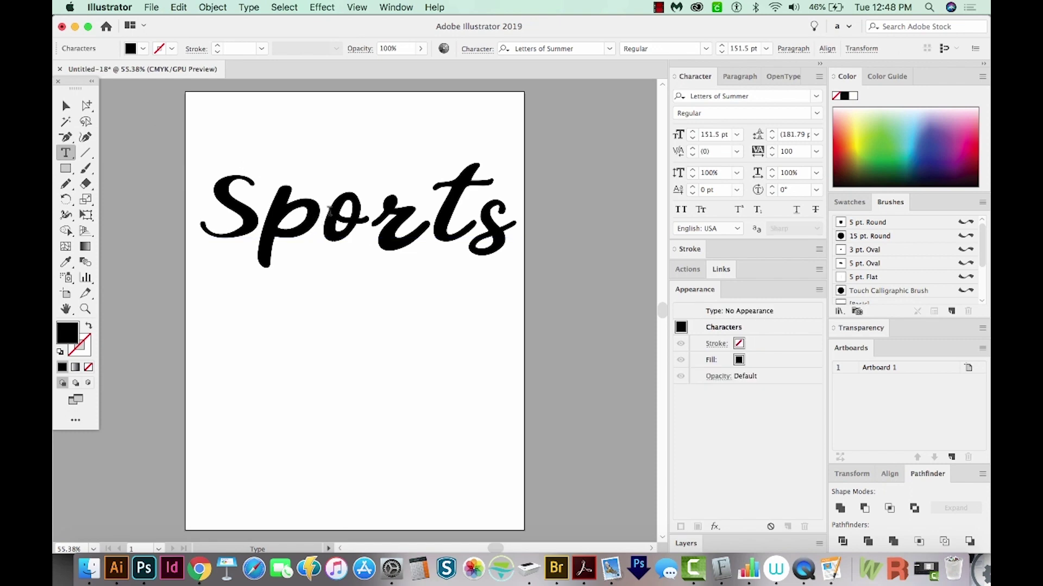
key(space)
key(alt+Left)
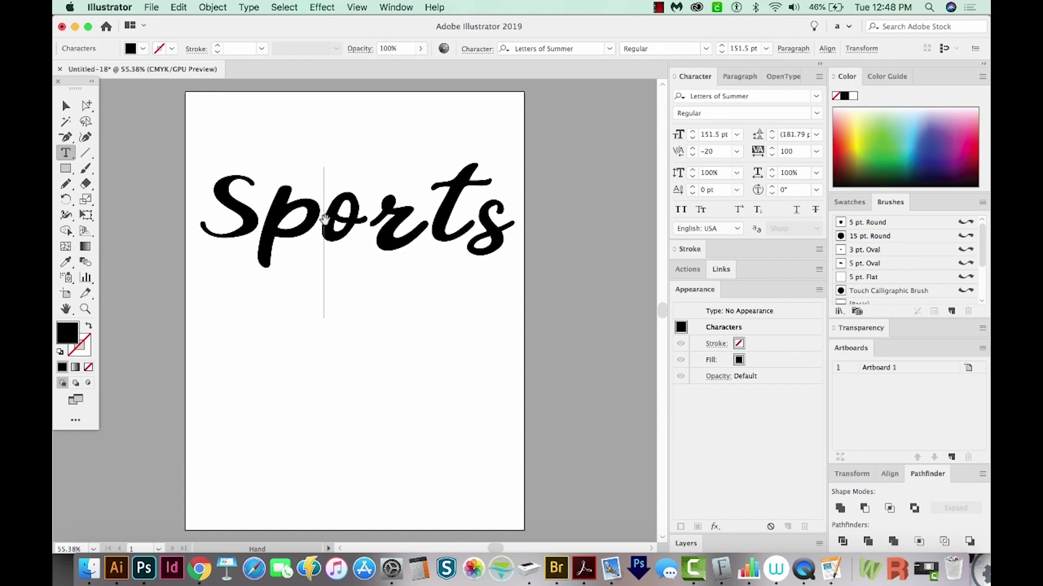
key(alt+Left)
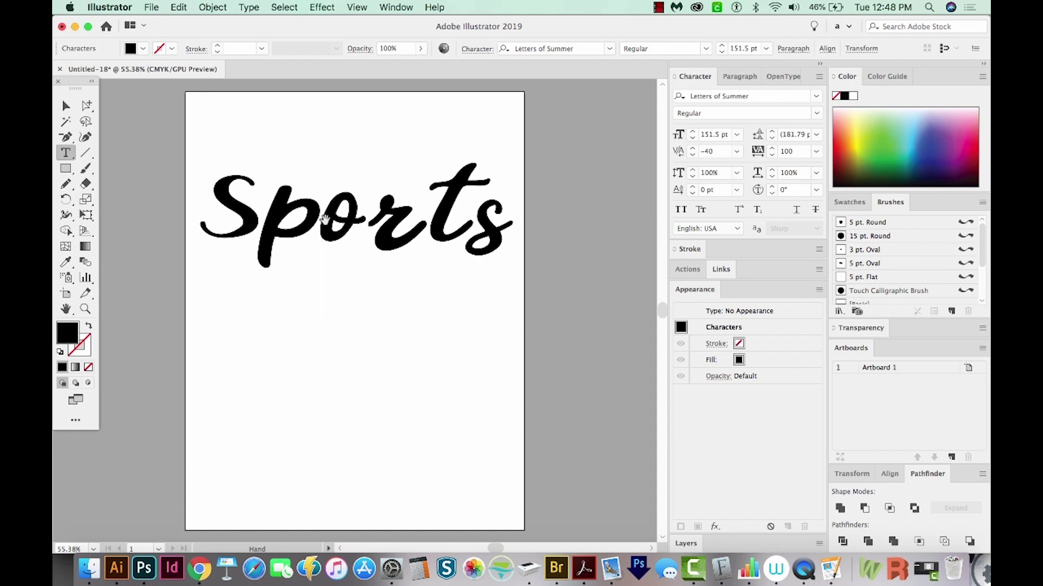
key(Right)
key(alt+Left)
key(alt+Left)
key(alt+Left)
key(alt+Left)
key(alt+Left)
key(alt+Left)
key(alt+Left)
key(alt+Left)
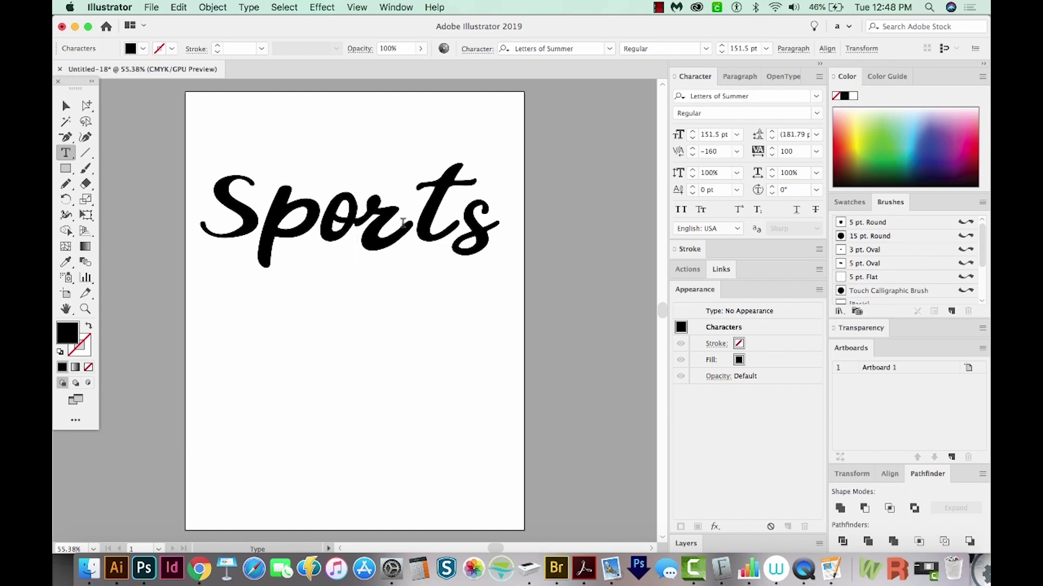
Kern the r–t pair to -140 and the t–s pair to -120.
click(402, 222)
key(alt+Left)
key(alt+Left)
key(alt+Left)
key(alt+Left)
key(alt+Left)
key(alt+Left)
key(alt+Left)
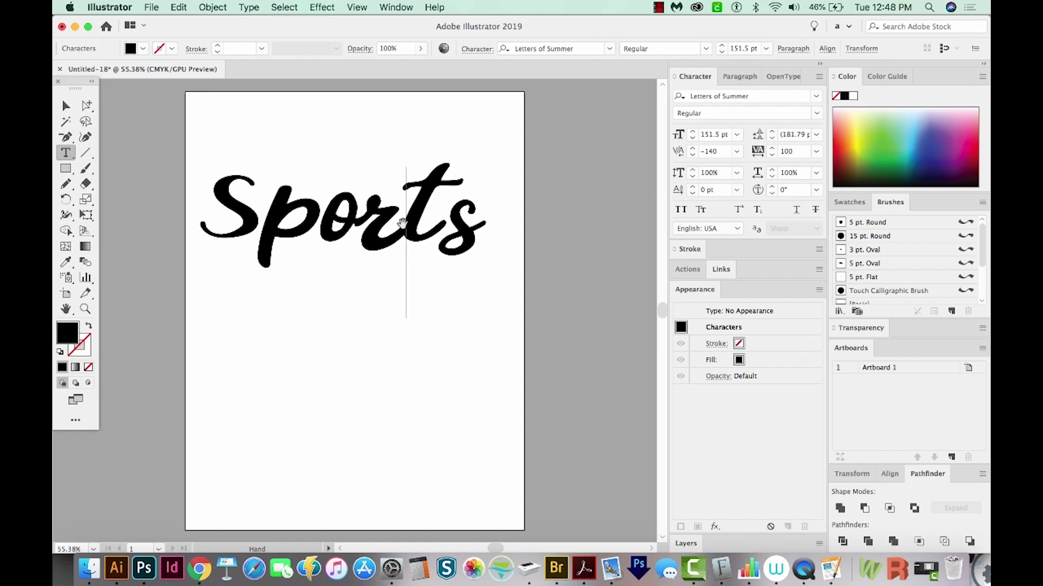
key(Right)
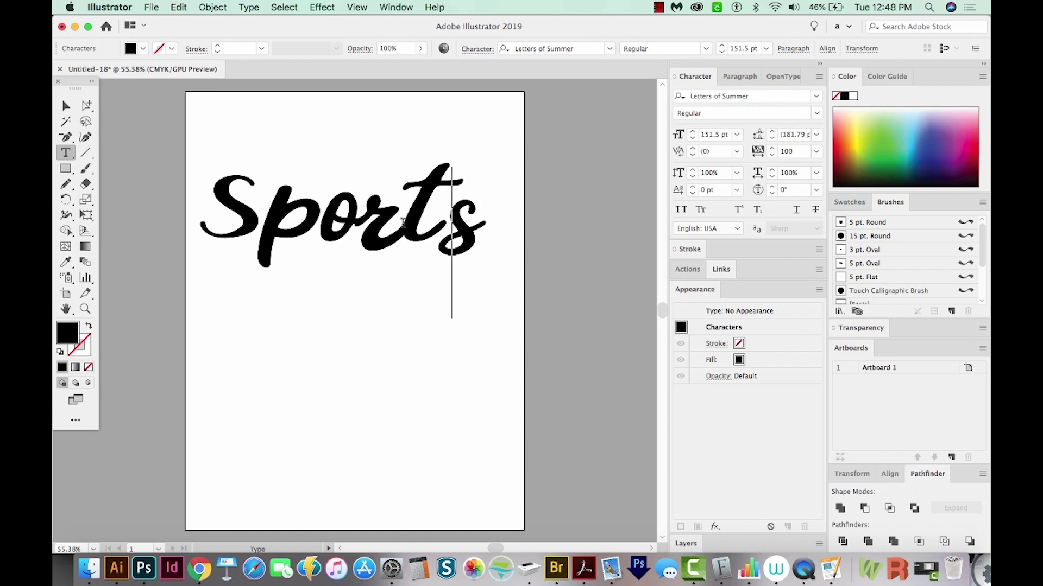
key(alt+Left)
key(alt+Left)
key(alt+Left)
key(alt+Left)
key(alt+Left)
key(alt+Left)
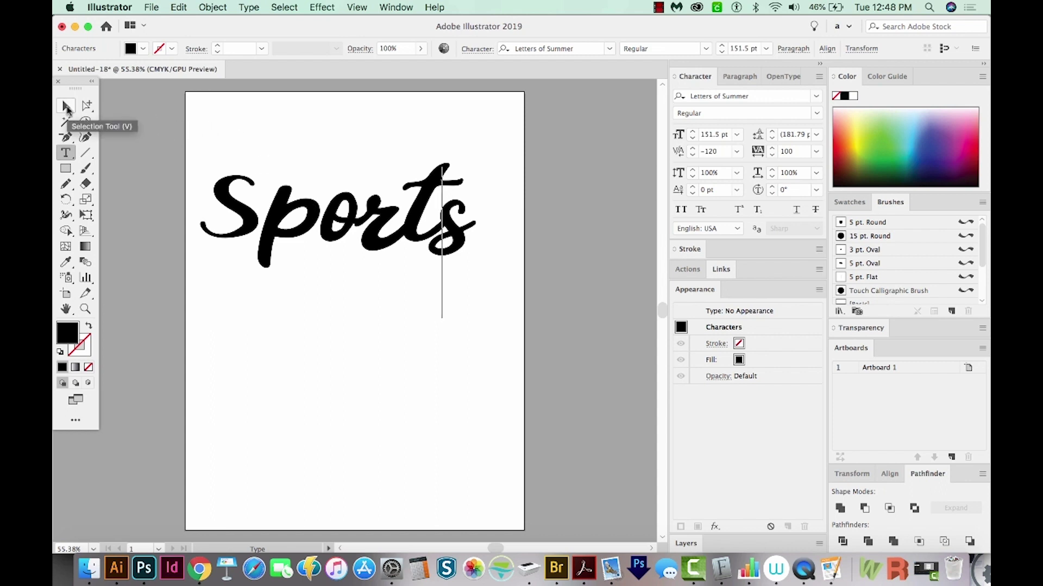
click(66, 105)
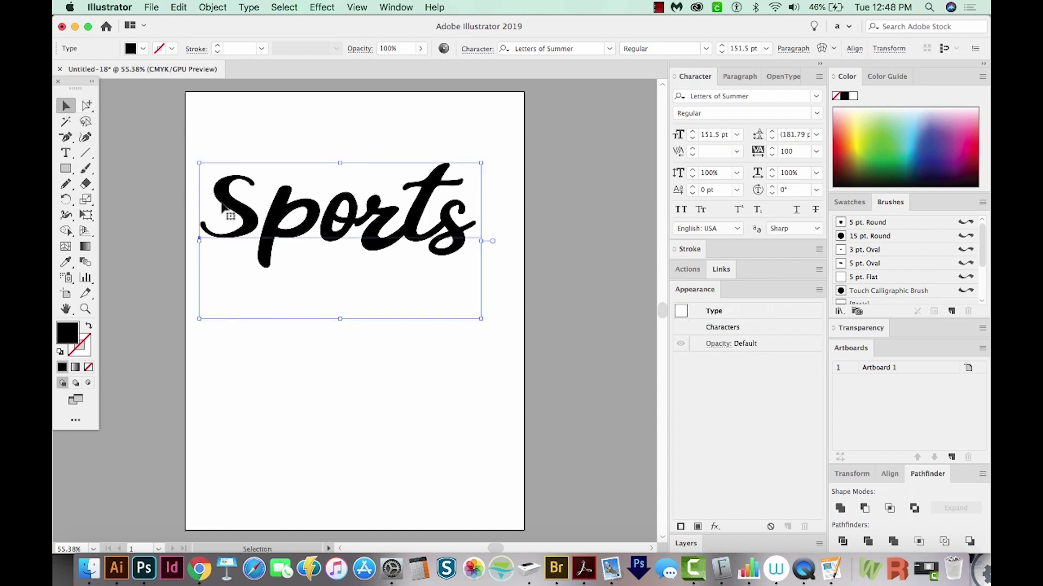
Enlarge, narrow and slightly tilt the capital S with the Touch Type tool.
key(shift+t)
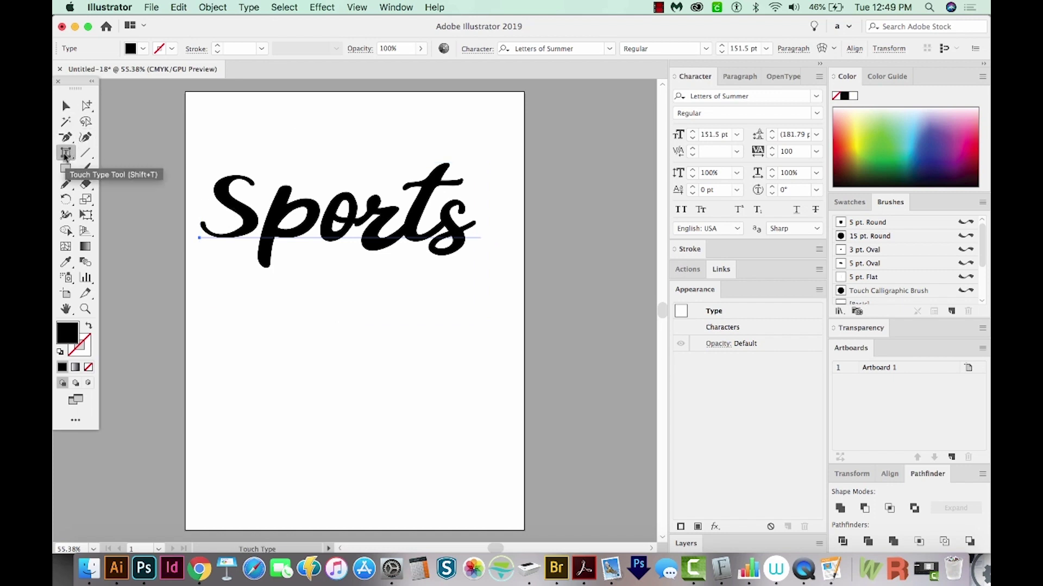
click(65, 156)
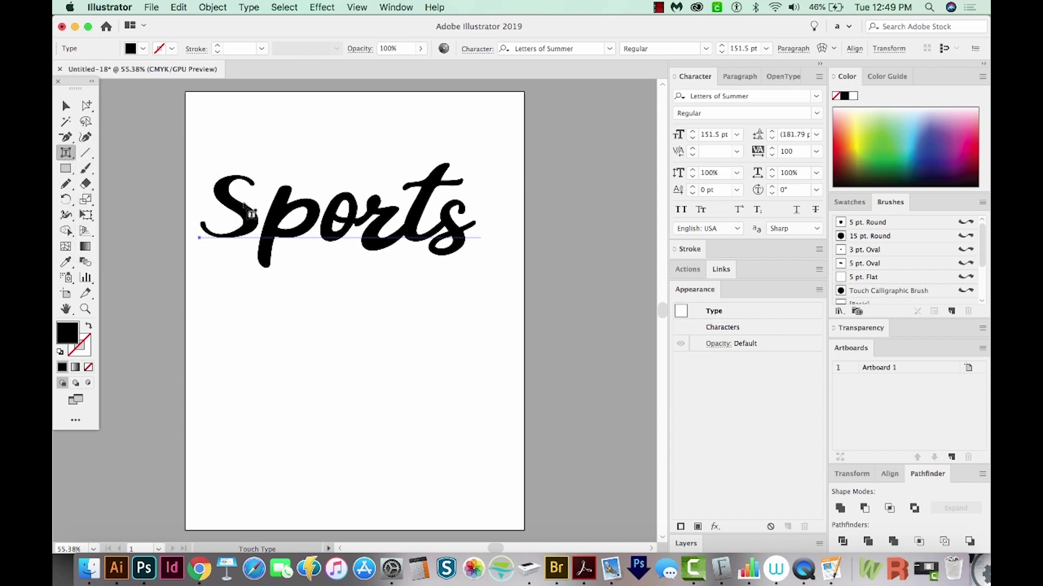
click(237, 209)
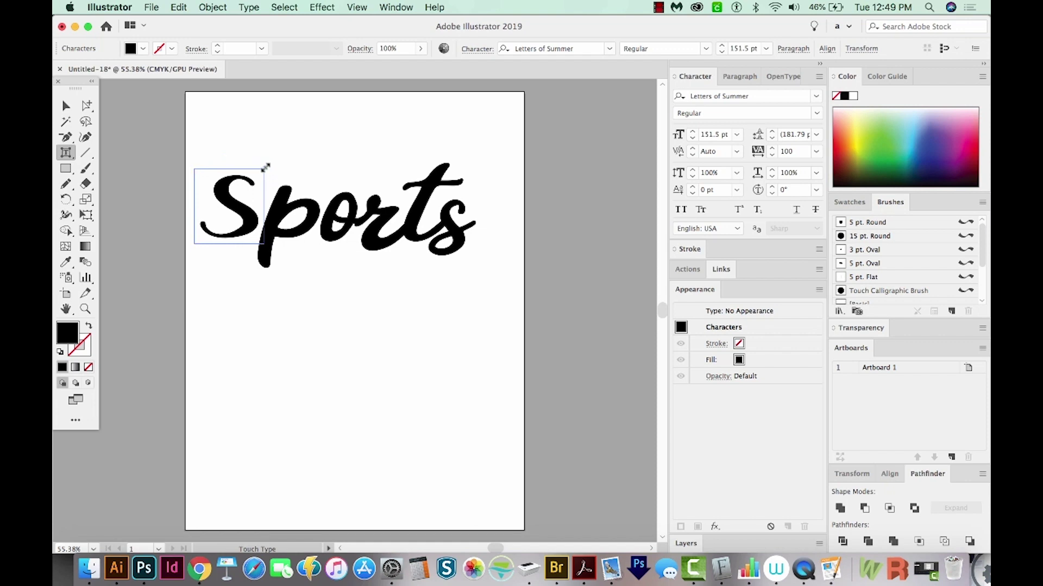
drag(265, 168, 285, 130)
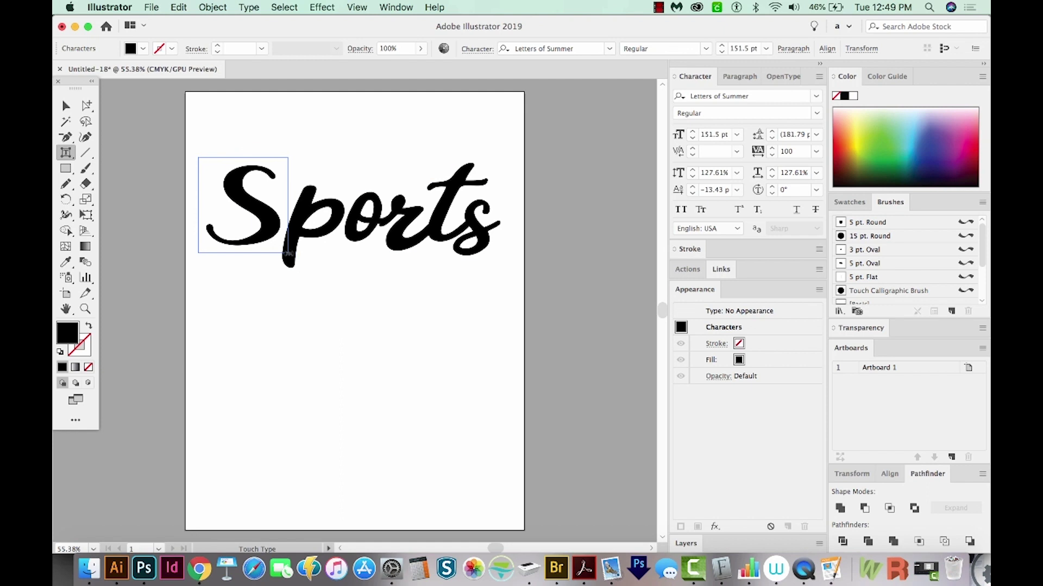
drag(288, 253, 274, 252)
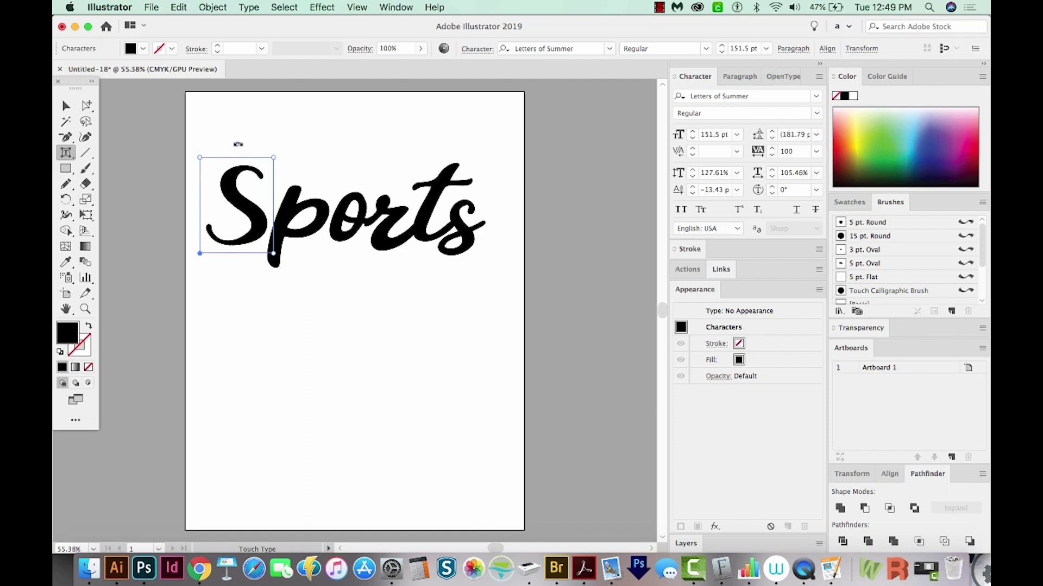
drag(237, 144, 240, 147)
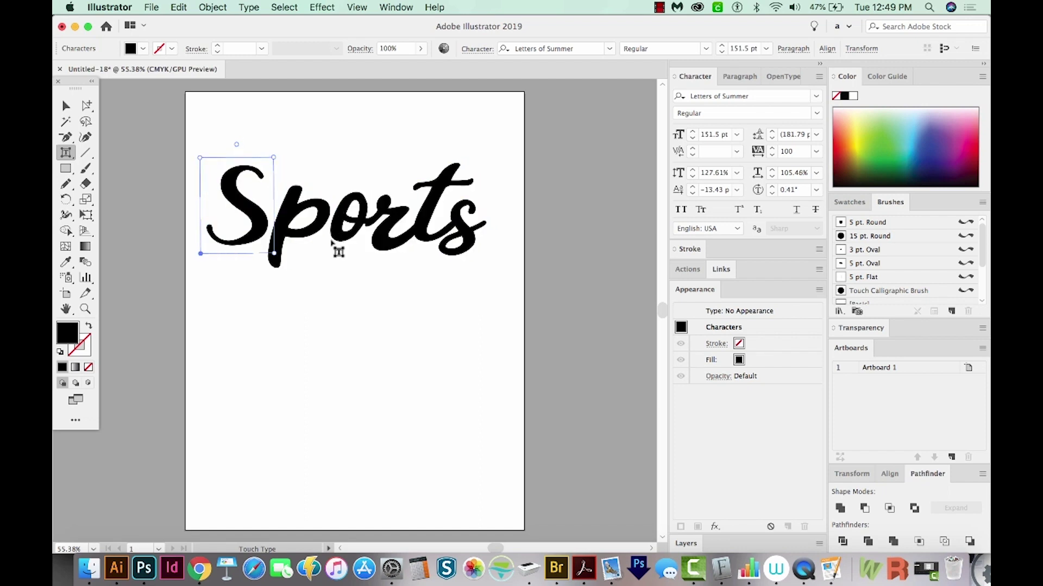
Nudge the final s down-left and the r up-right, then reselect the whole word.
click(466, 231)
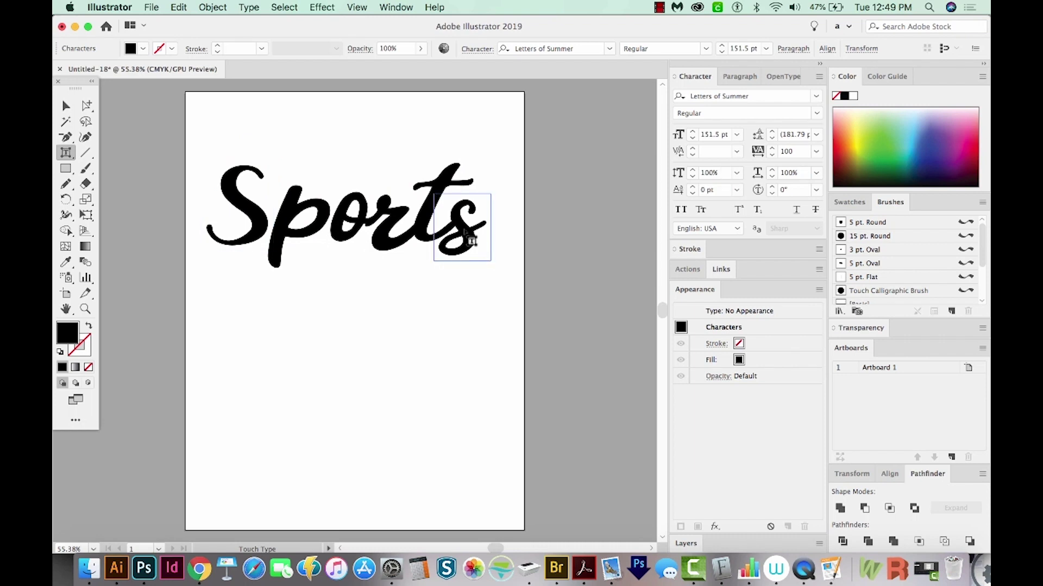
drag(465, 231, 463, 235)
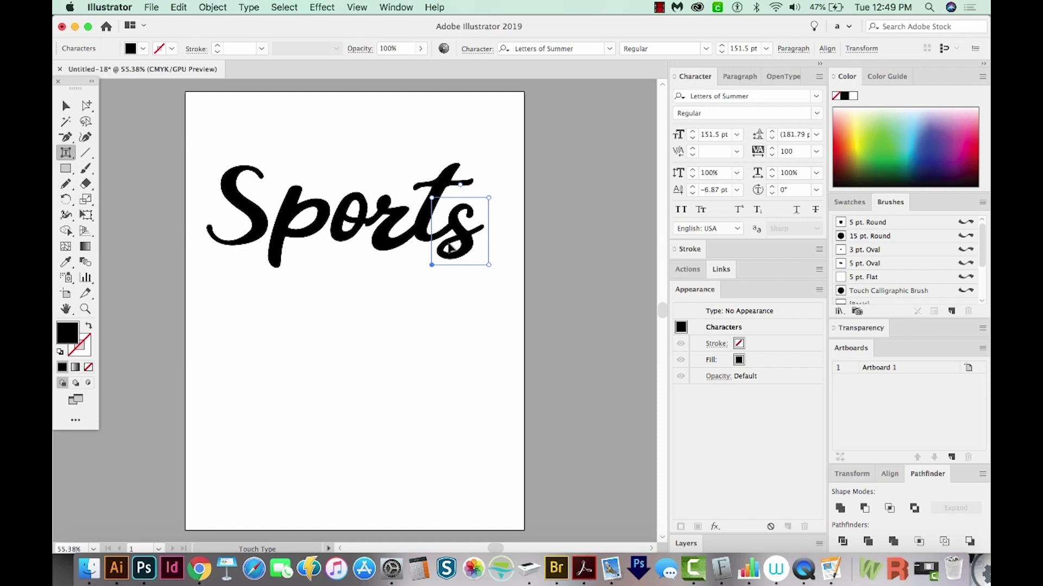
click(390, 235)
drag(388, 231, 392, 231)
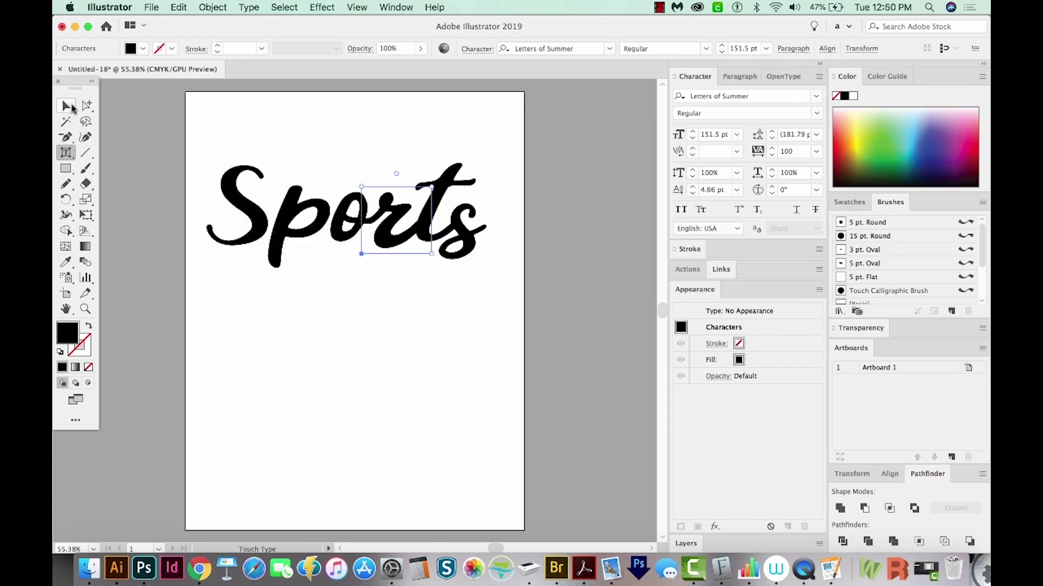
click(66, 105)
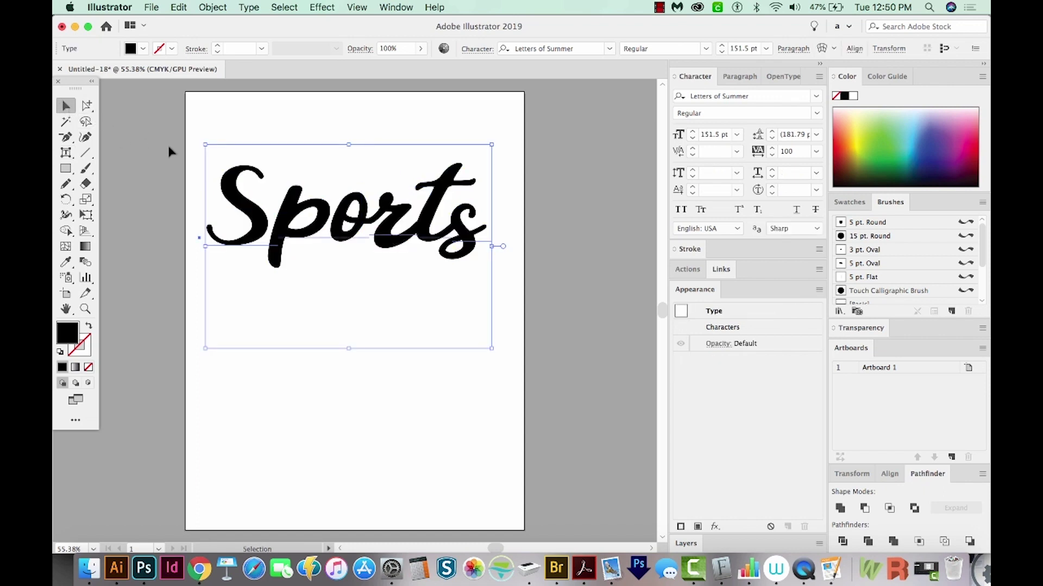
key(super+shift+a)
drag(290, 221, 332, 221)
click(332, 221)
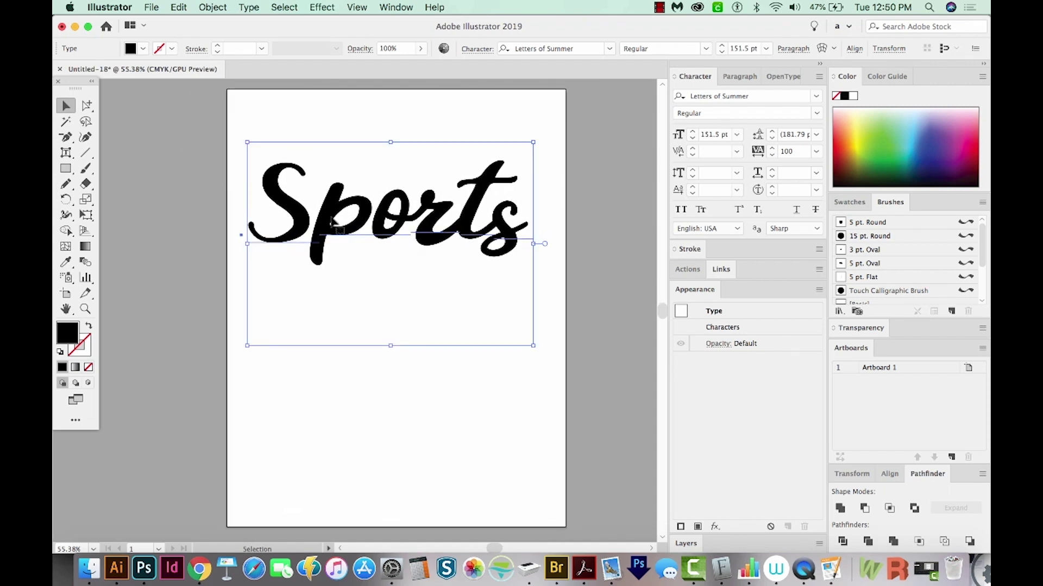
Duplicate the Sports text onto the pasteboard left of the artboard and reselect the original.
drag(330, 218, 398, 232)
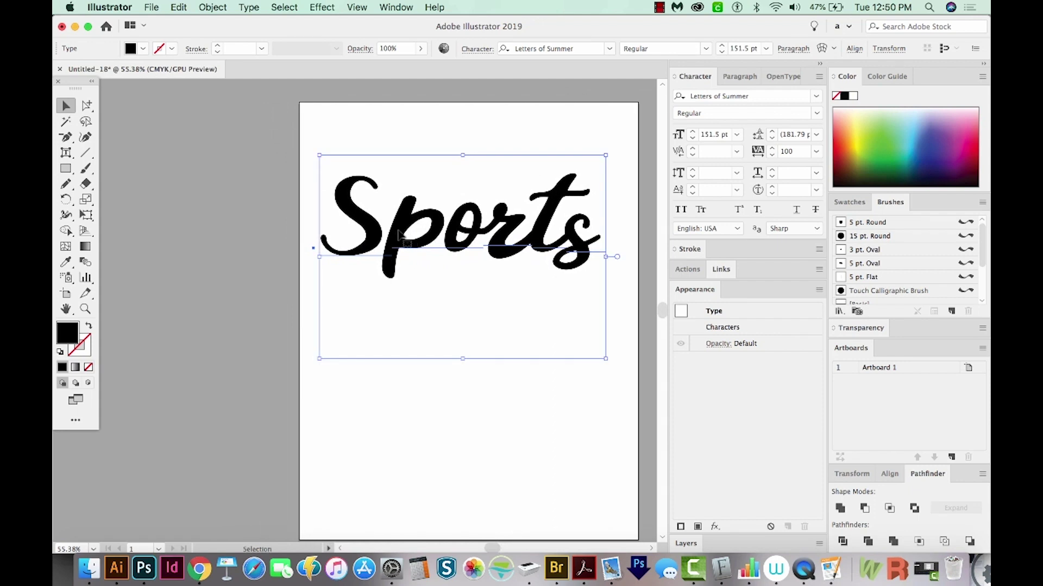
drag(544, 215, 416, 197)
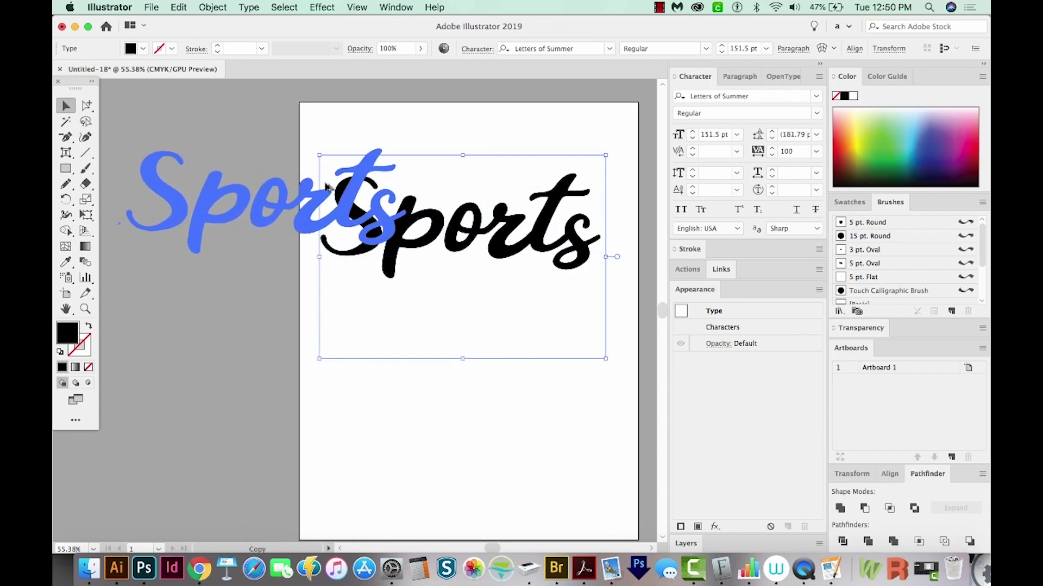
drag(326, 186, 221, 211)
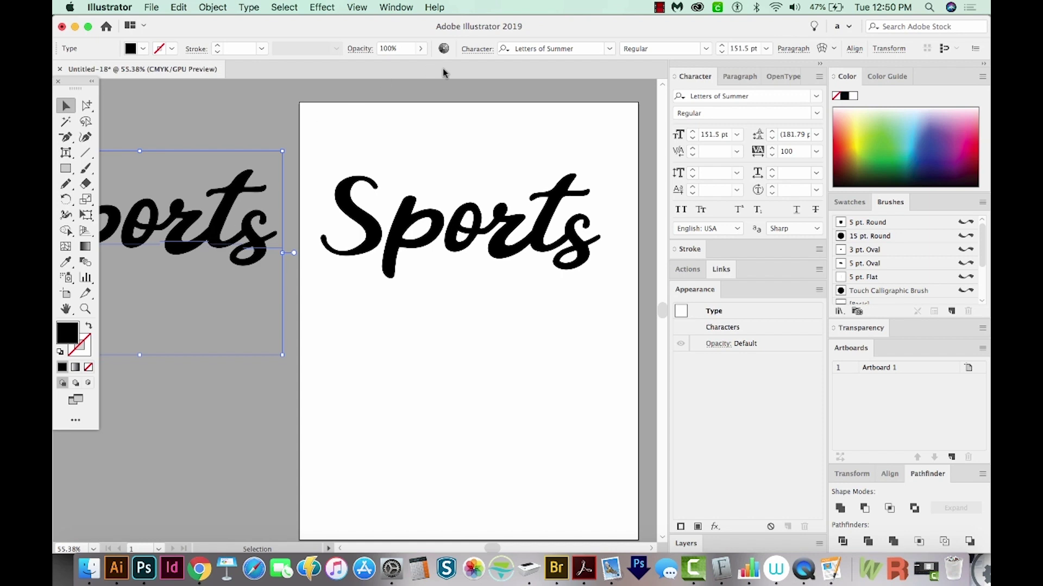
click(433, 220)
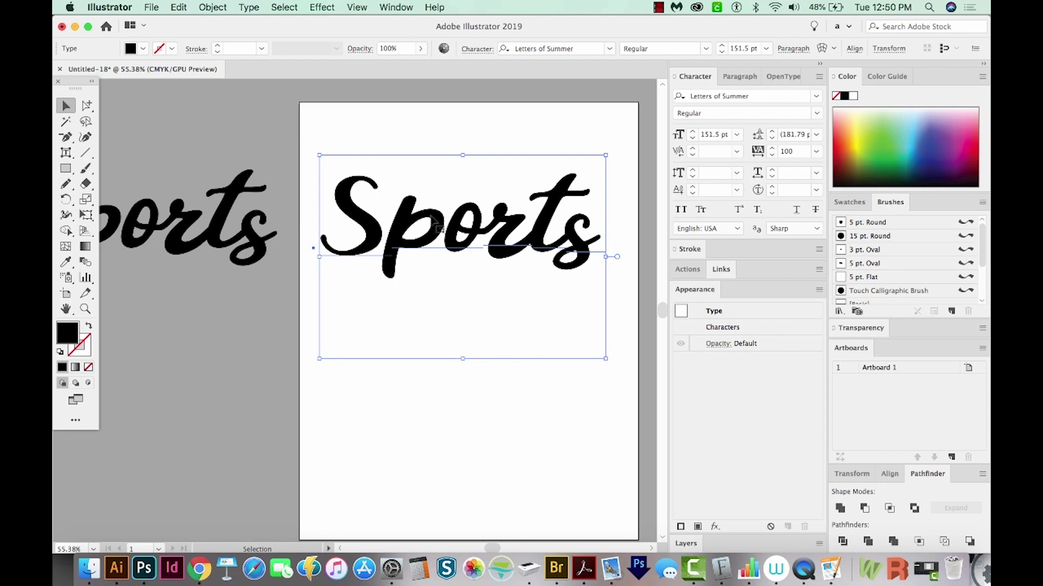
key(super+shift+b)
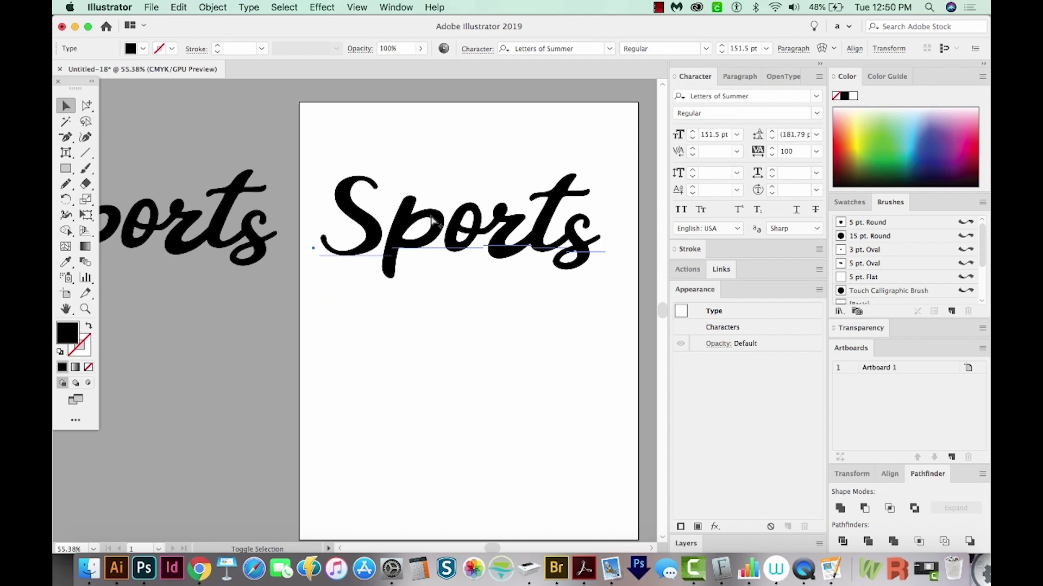
key(super+shift+b)
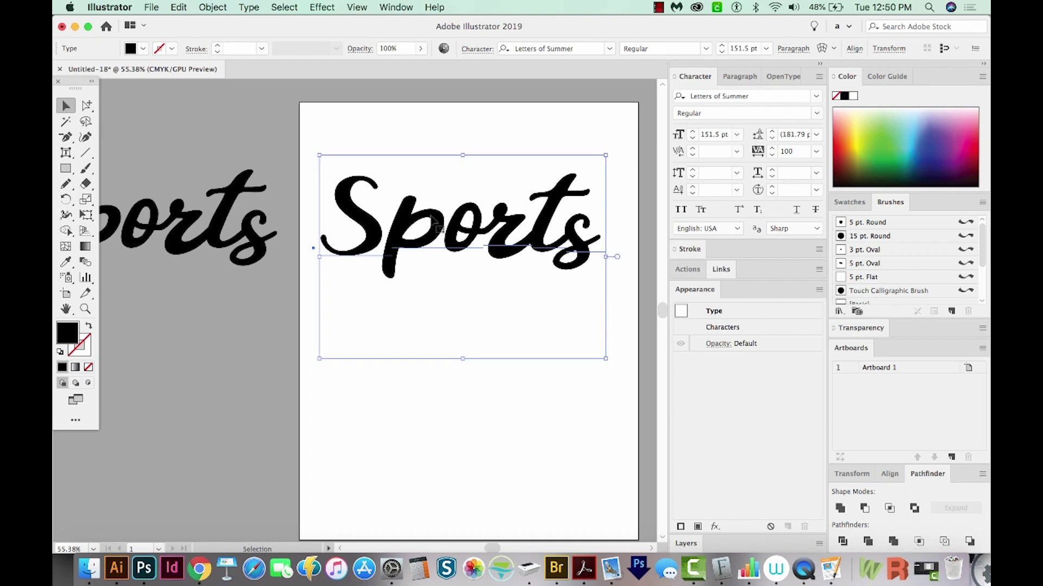
Convert the Sports text to outlines and zoom in on the lettering.
click(250, 8)
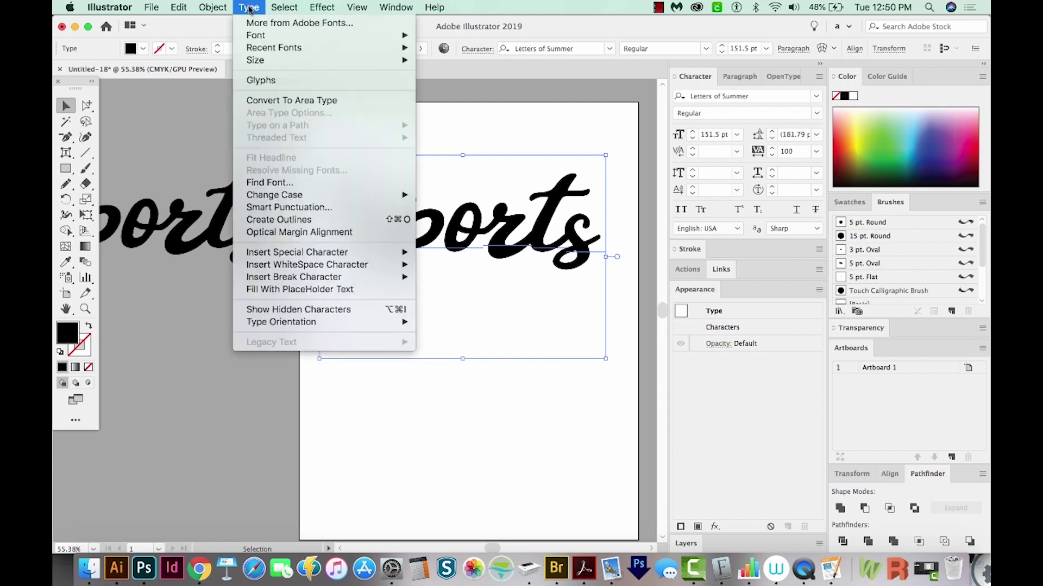
click(275, 222)
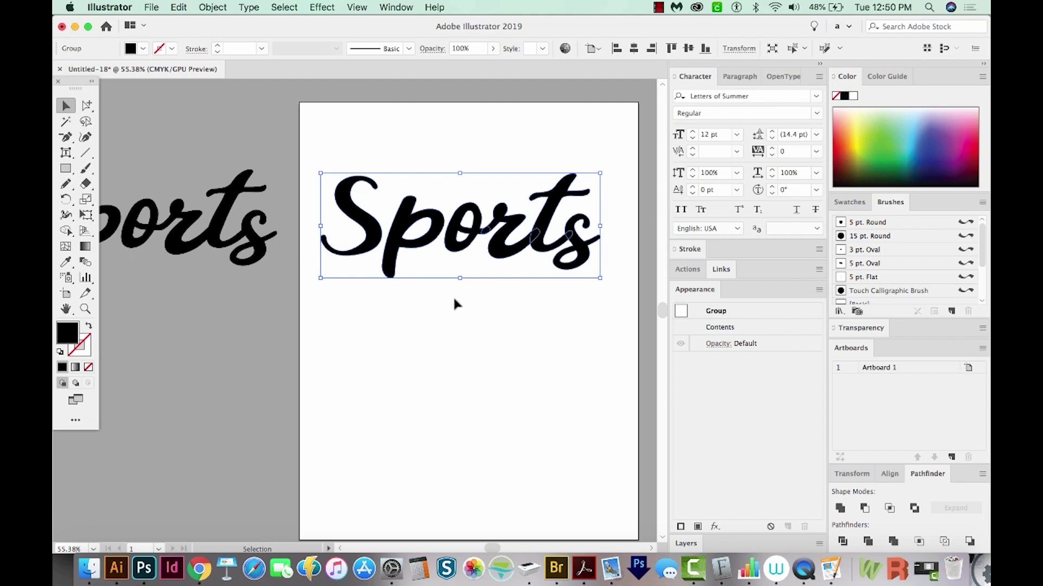
key(z)
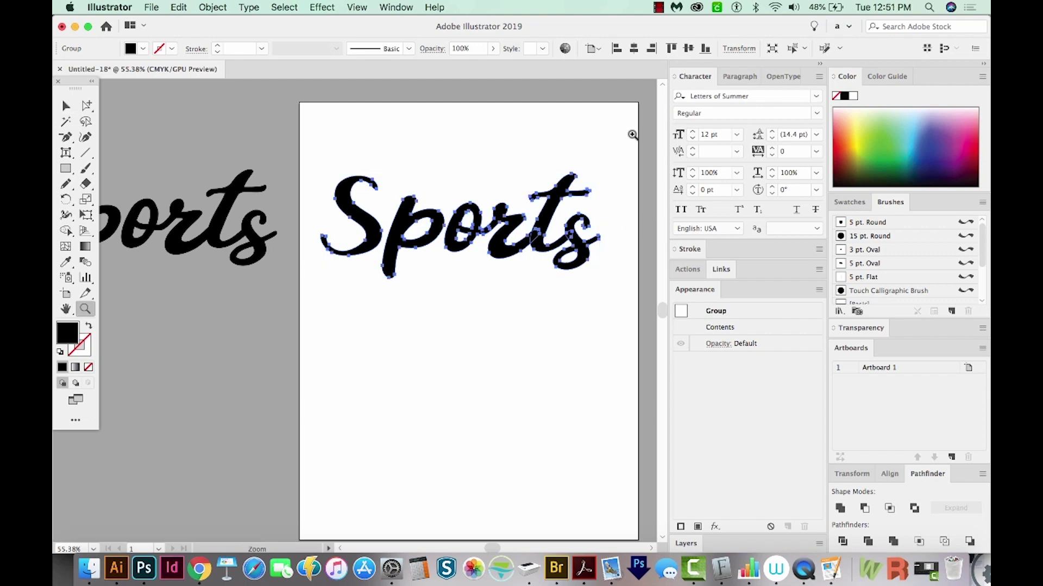
drag(632, 135, 310, 291)
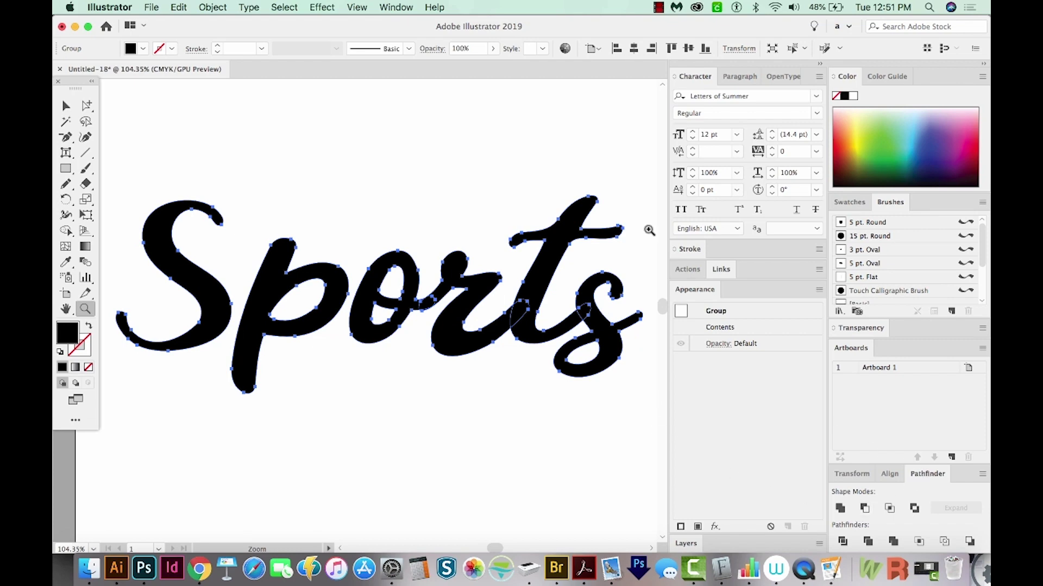
Unite the outlined Sports letters into one shape using Pathfinder.
click(396, 7)
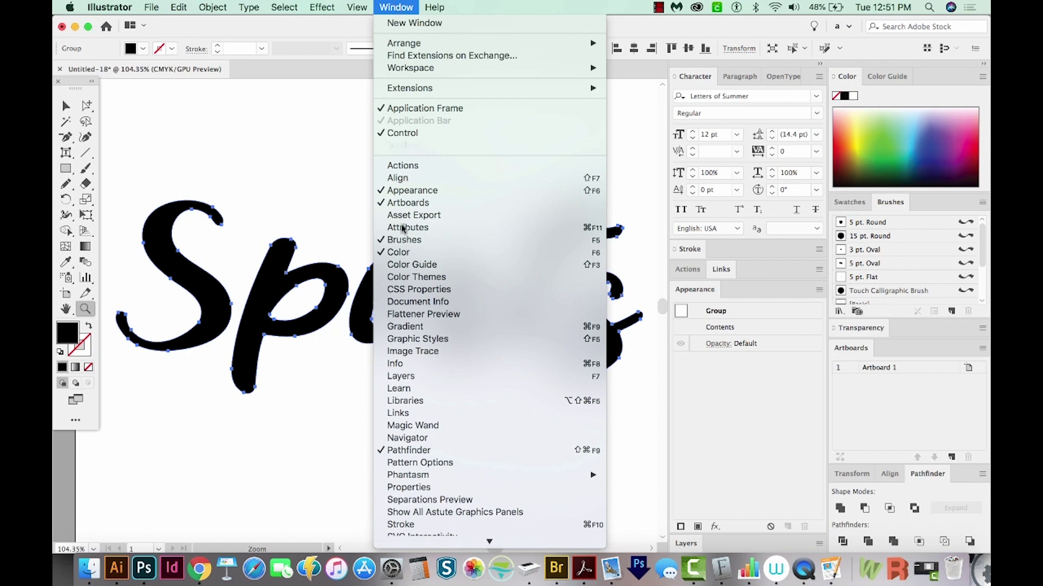
click(425, 450)
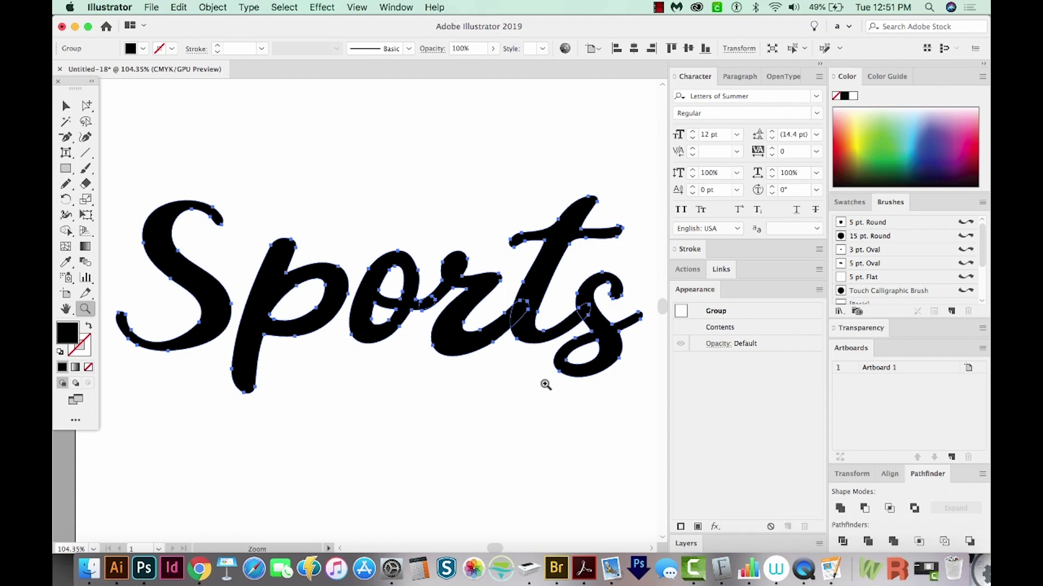
click(839, 508)
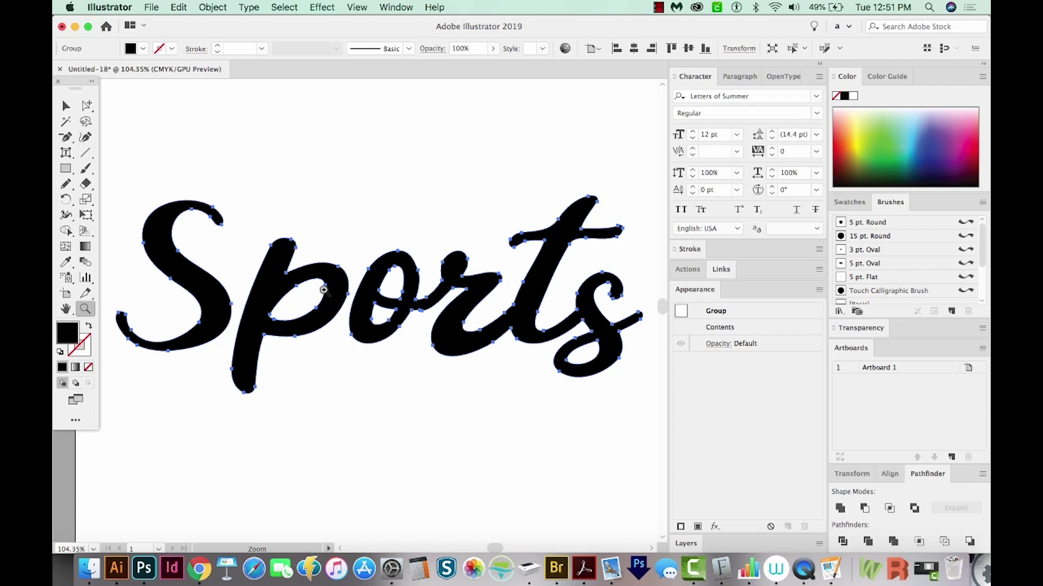
drag(488, 227, 370, 355)
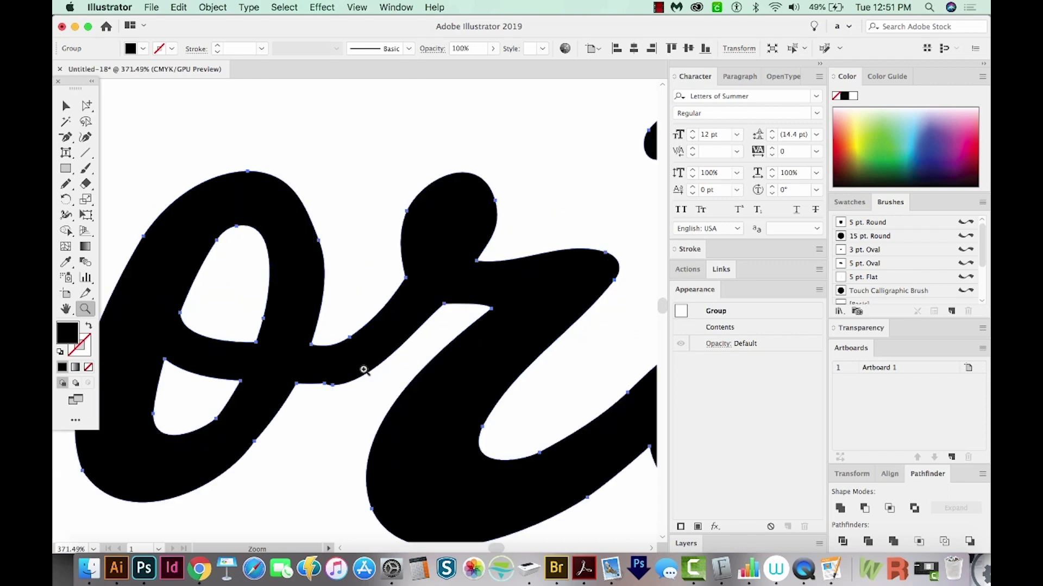
Check the o–r join in Outline view and back, zooming to about 1290%.
key(super+shift+a)
key(super+y)
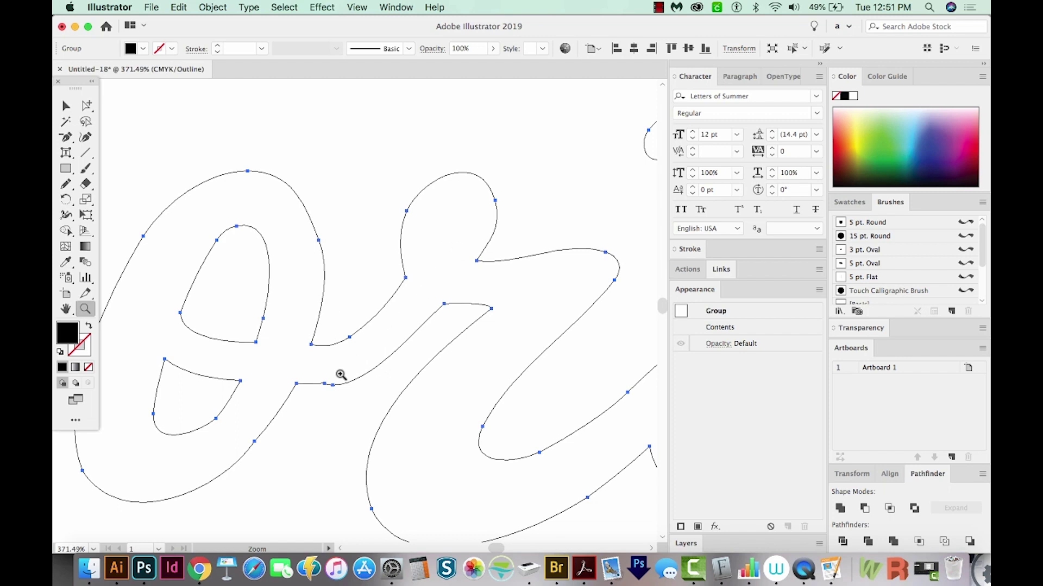
key(super+y)
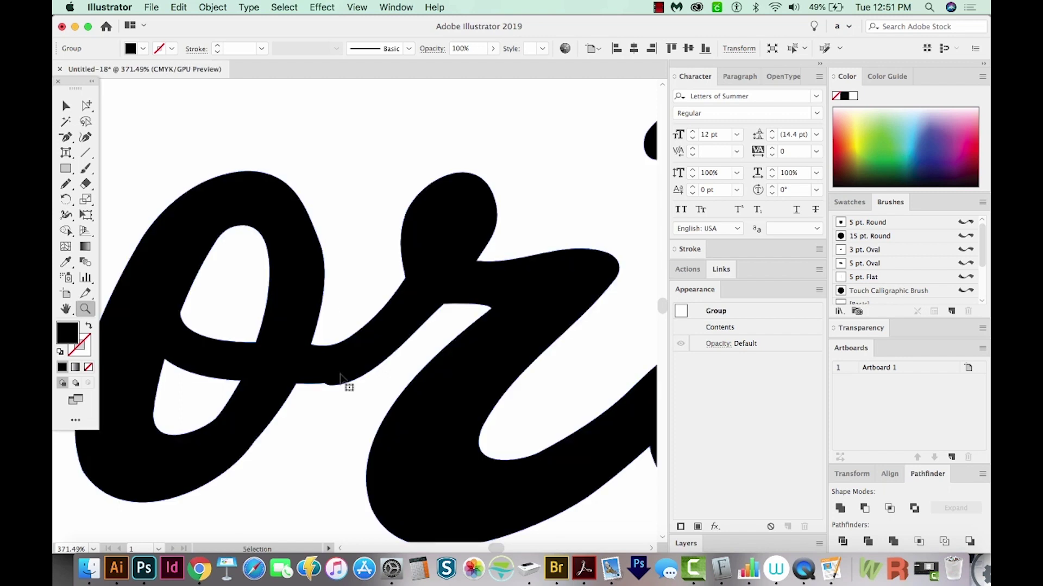
key(super+h)
drag(390, 296, 249, 431)
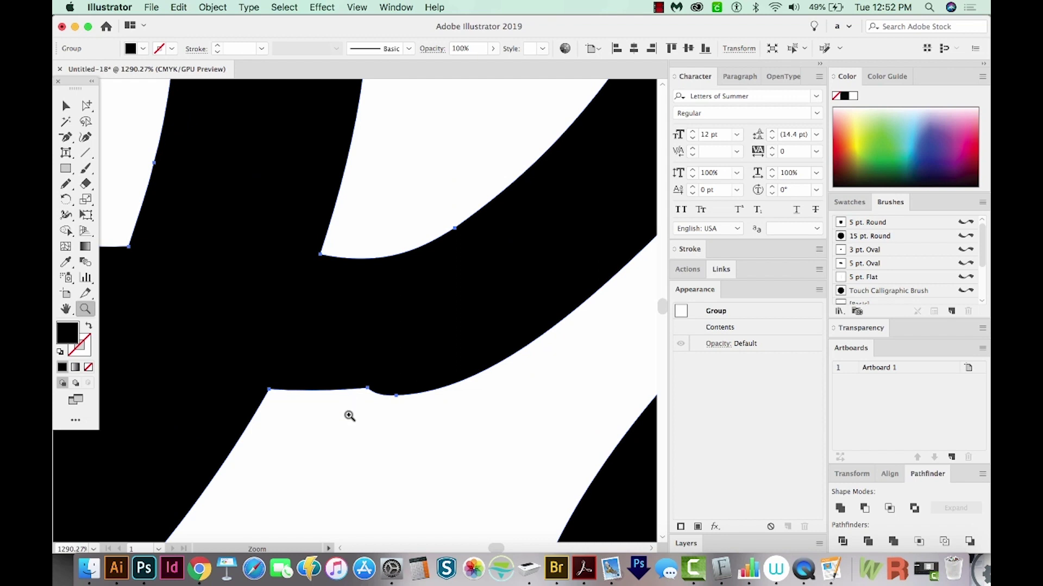
Redraw the lower edge of the o–r connector with the Pencil at Smooth fidelity, editing the selected path.
key(n)
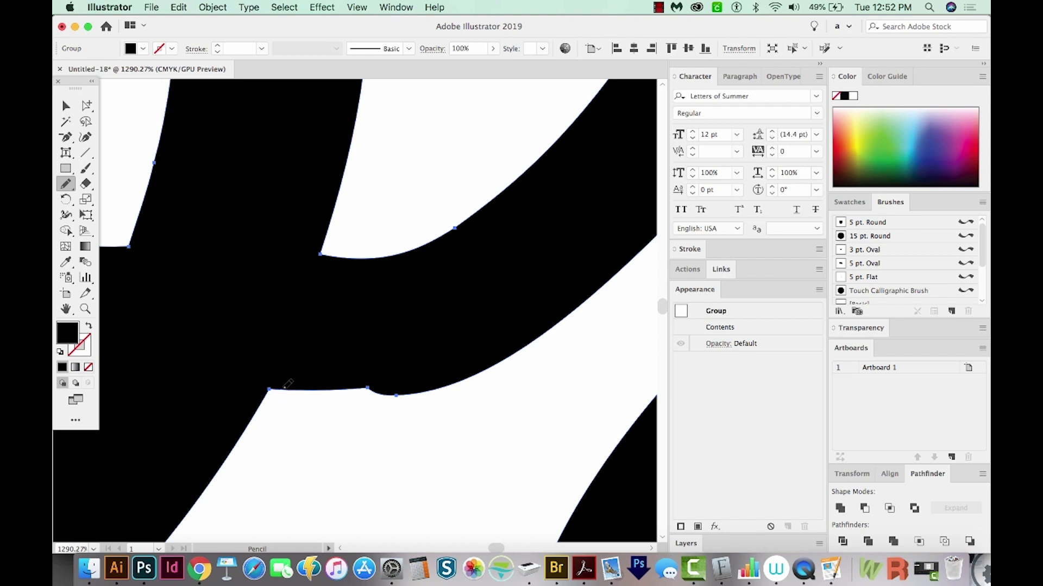
mouse_move(285, 386)
mouse_down()
mouse_move(368, 398)
mouse_move(487, 368)
mouse_up()
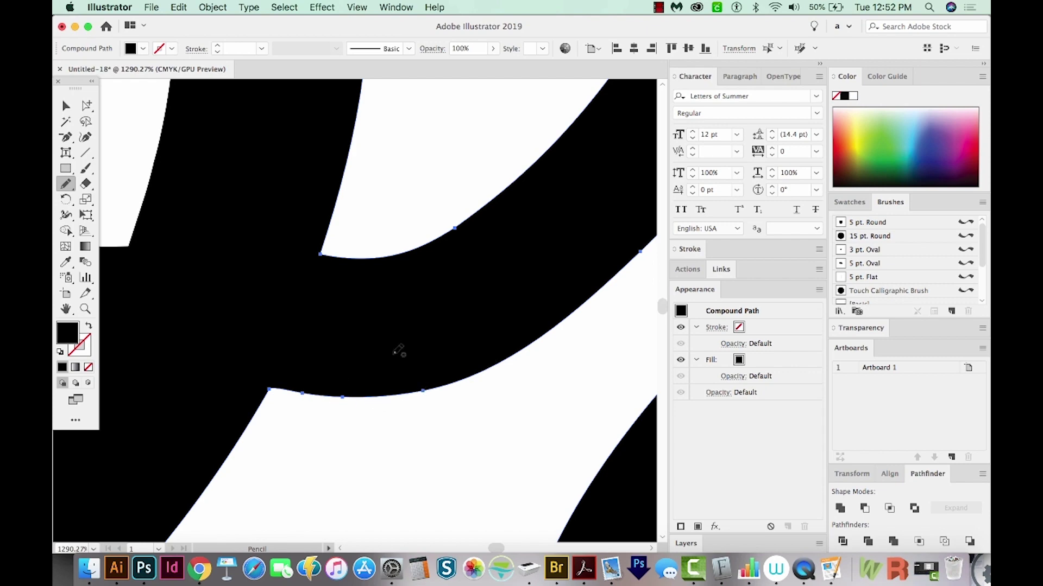
double_click(64, 185)
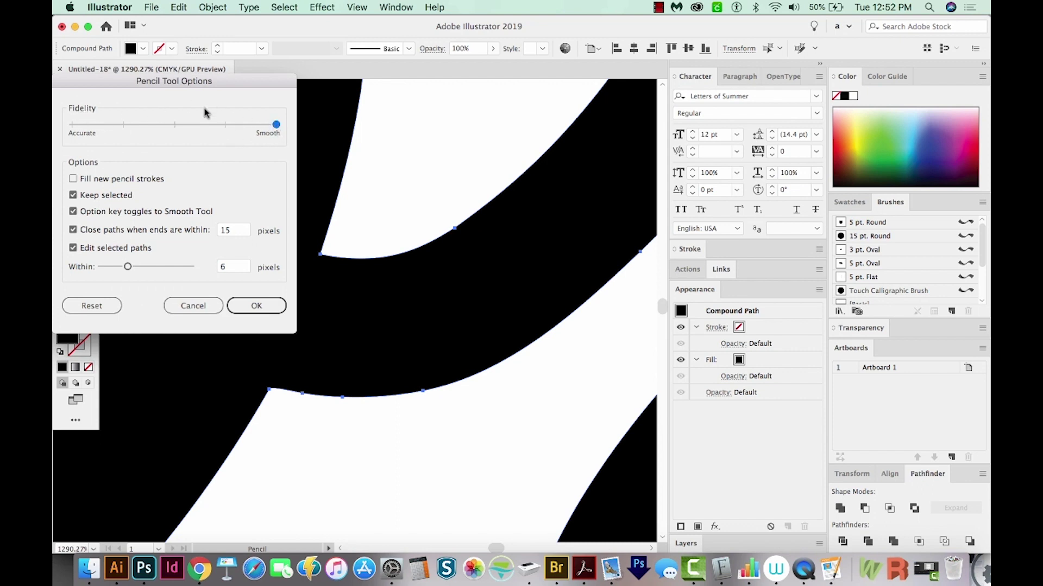
click(257, 306)
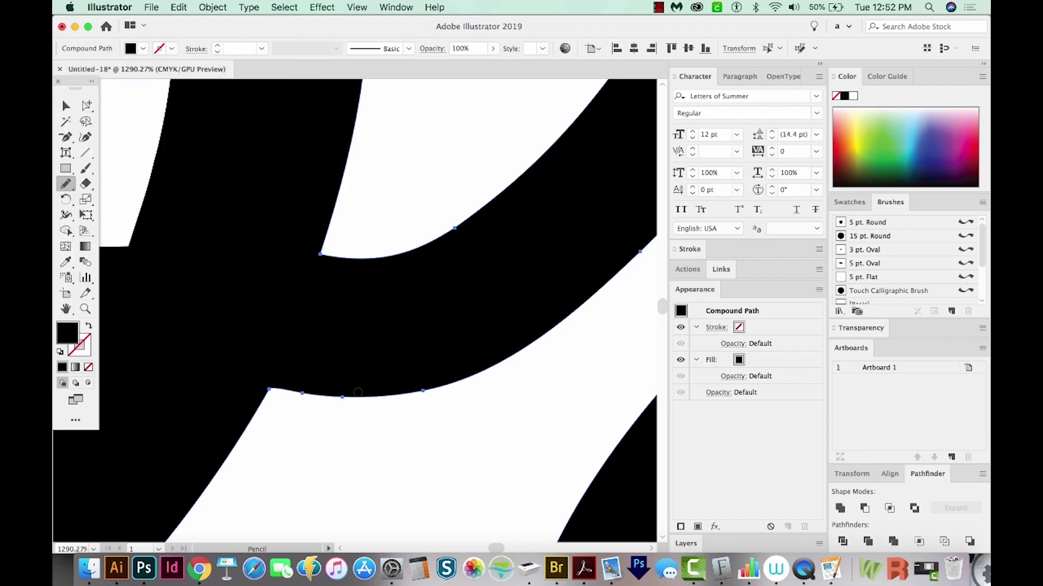
drag(301, 392, 405, 396)
Refine the o–r lower edge once more and nudge its base corner anchor slightly down and left.
drag(333, 396, 389, 390)
key(a)
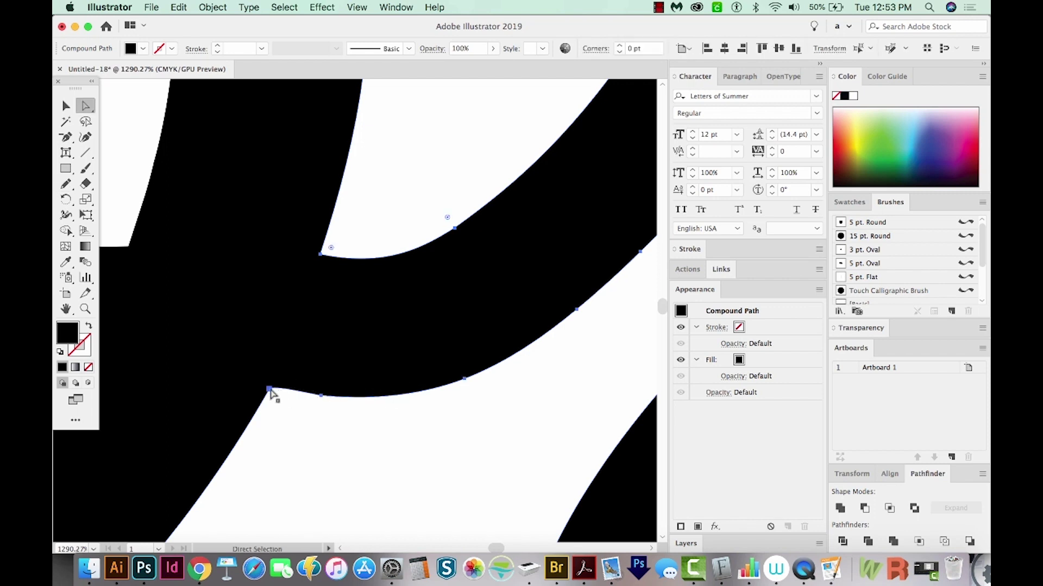
click(271, 387)
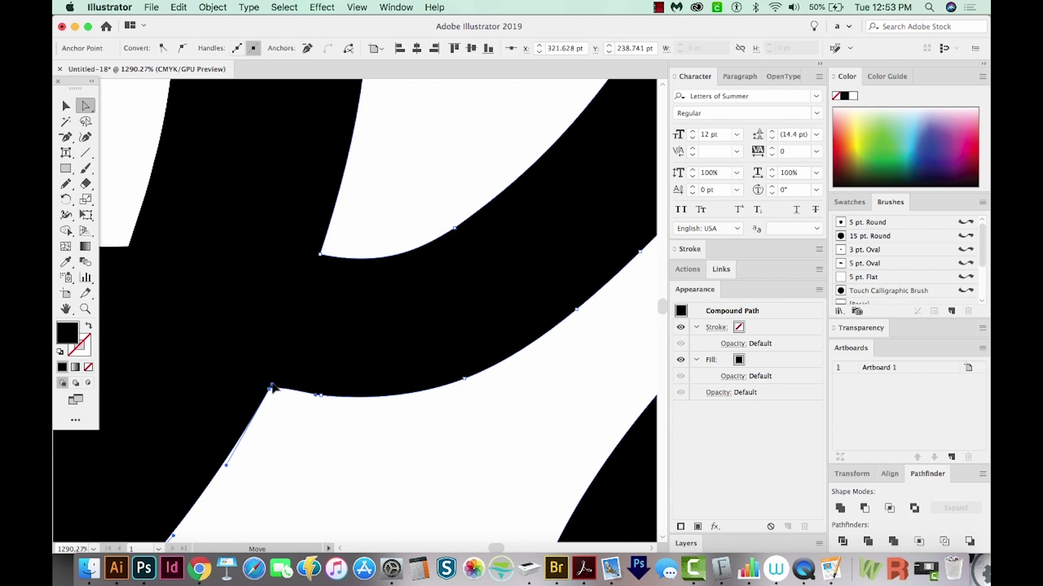
drag(273, 387, 272, 392)
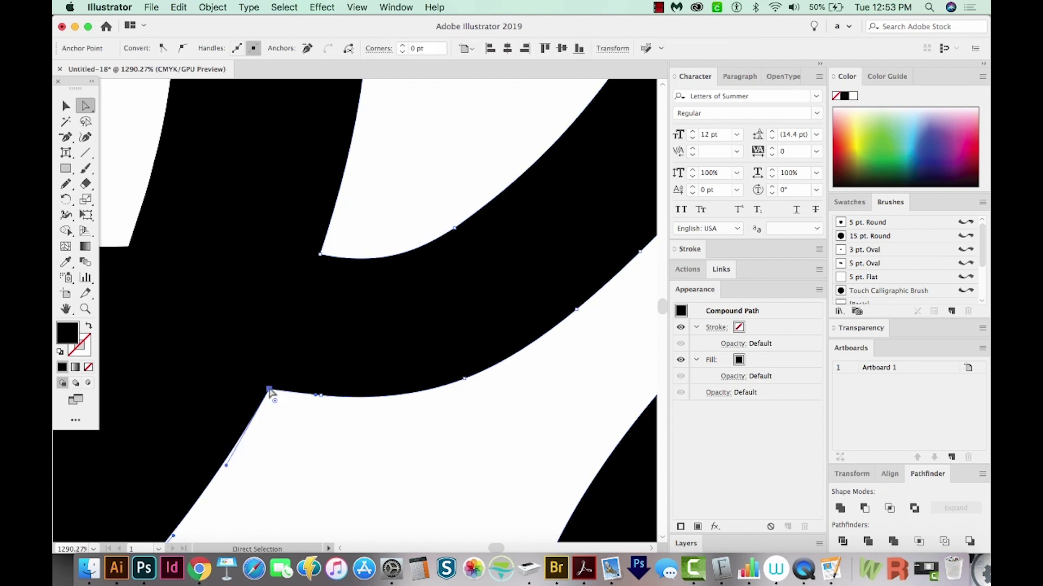
Zoom out and pan across the letters to check the whole word Sports.
key(super+minus)
key(super+minus)
key(super+minus)
key(super+minus)
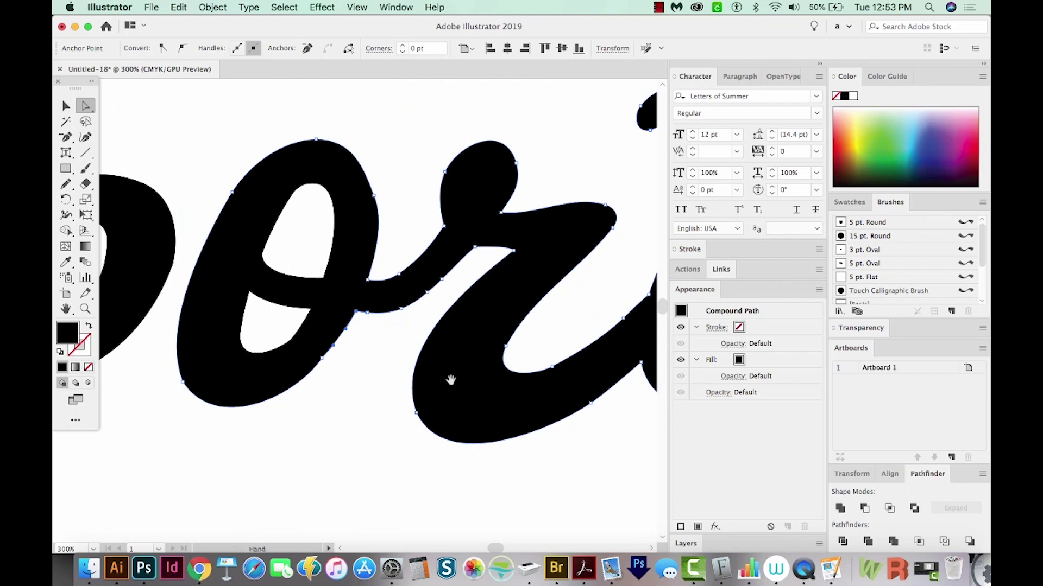
drag(451, 380, 692, 289)
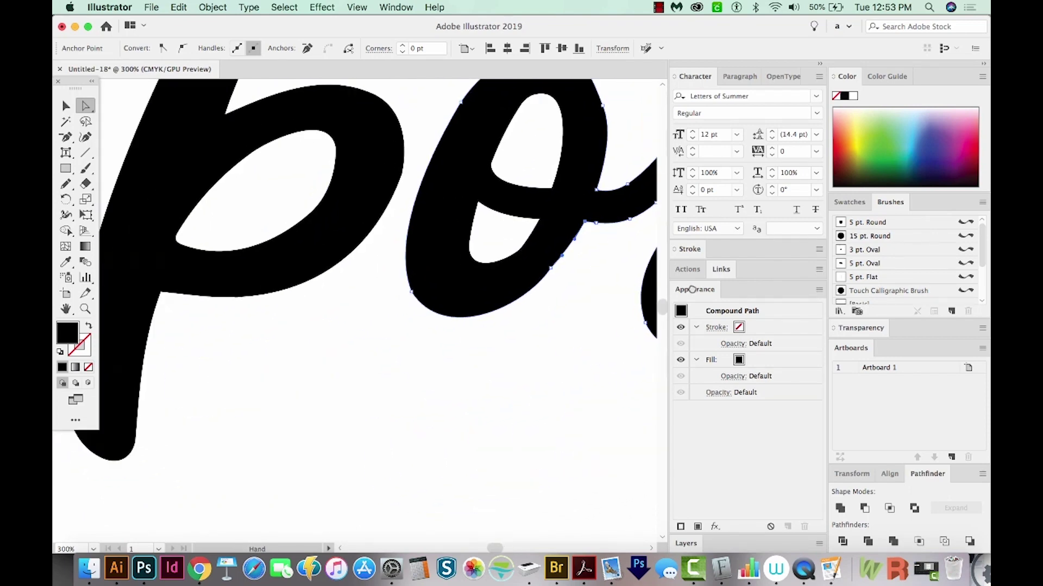
drag(400, 295, 624, 360)
drag(291, 309, 325, 396)
key(super+1)
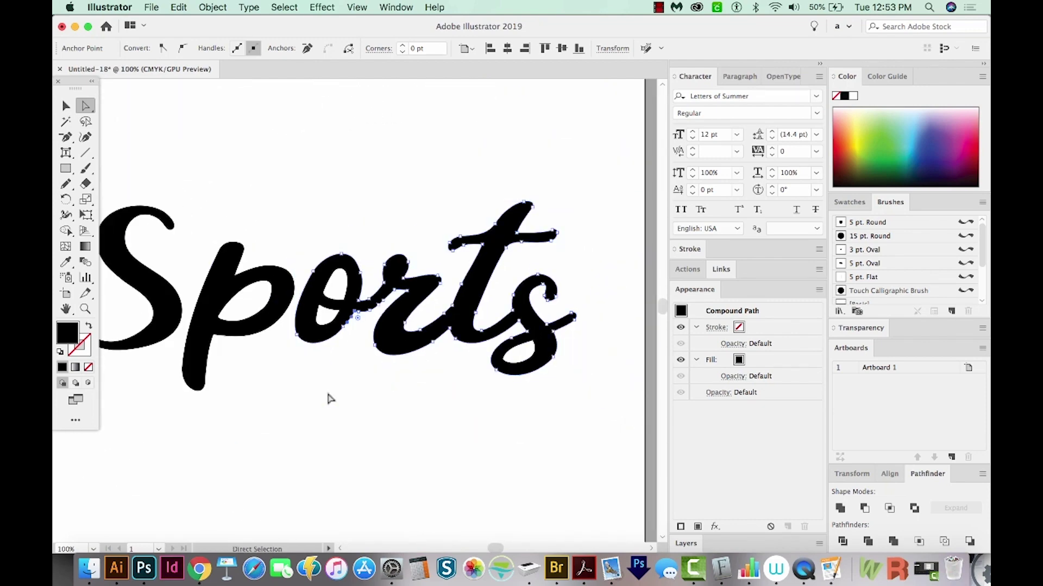
drag(428, 311, 478, 311)
key(v)
drag(397, 228, 156, 413)
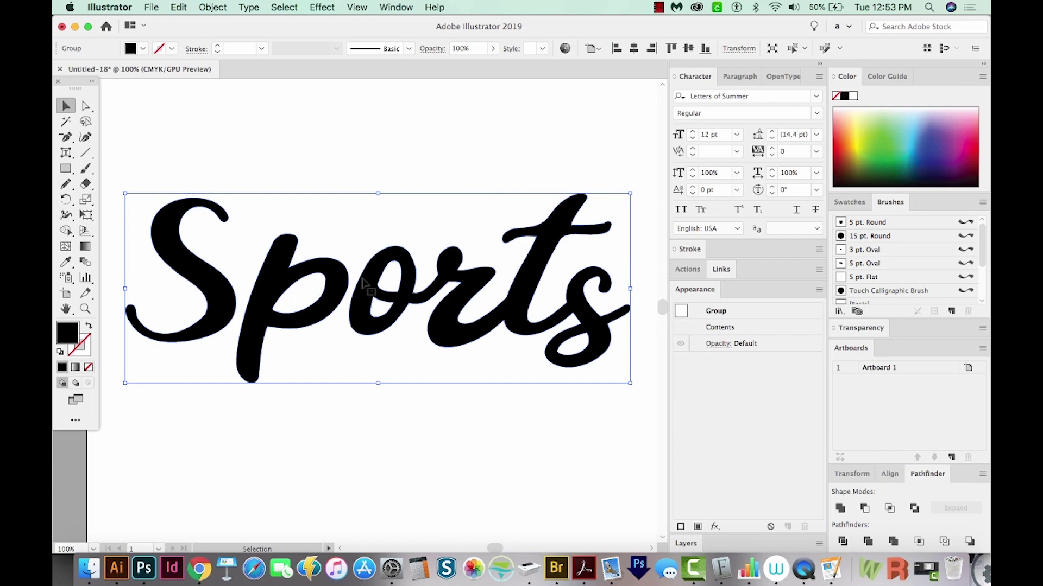
key(a)
drag(390, 186, 598, 397)
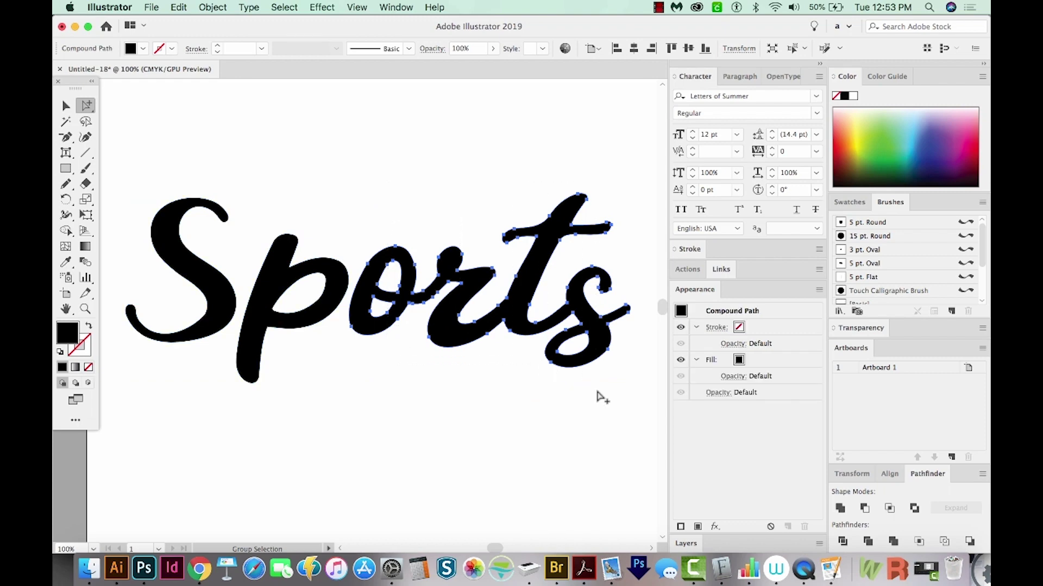
click(293, 302)
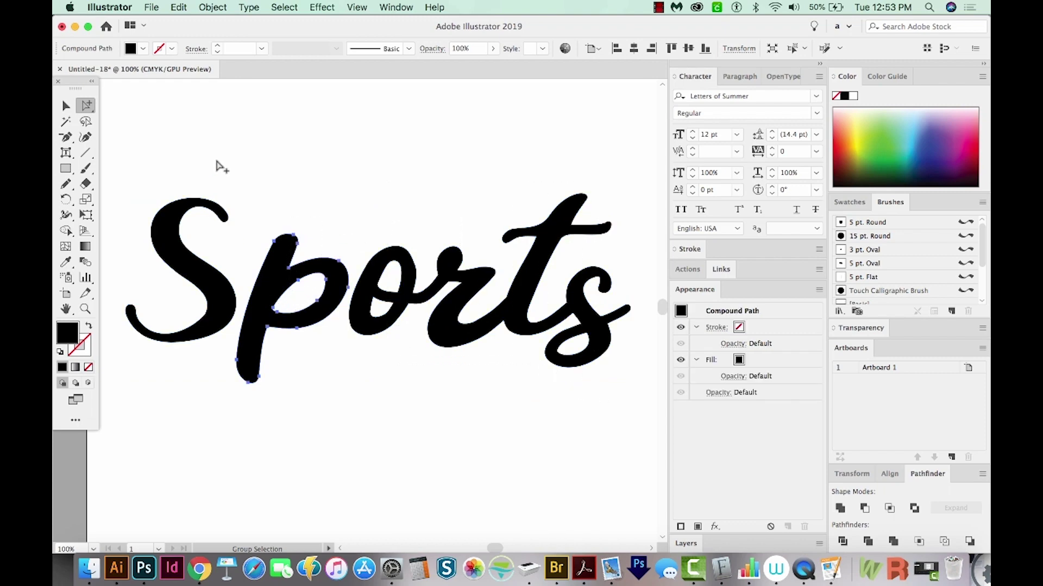
click(172, 251)
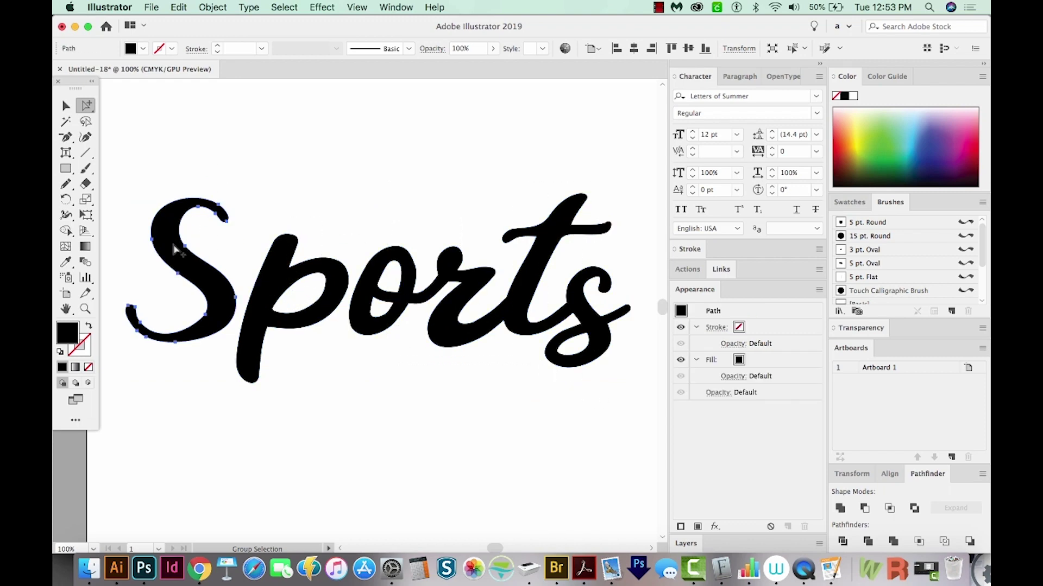
key(v)
drag(139, 140, 624, 404)
key(cmd+g)
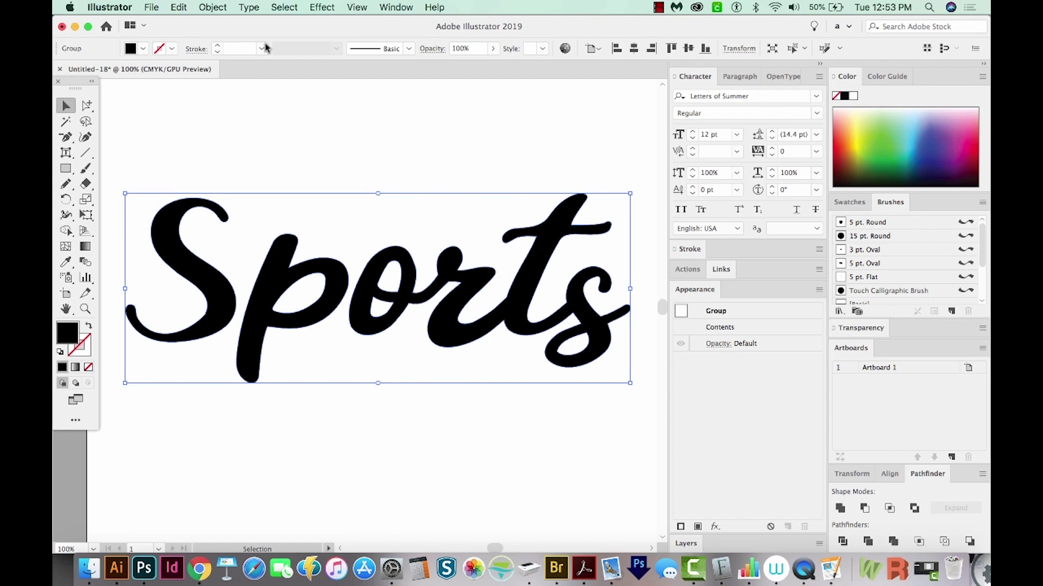
Apply Object > Compound Path > Make to the selected Sports lettering group.
click(210, 8)
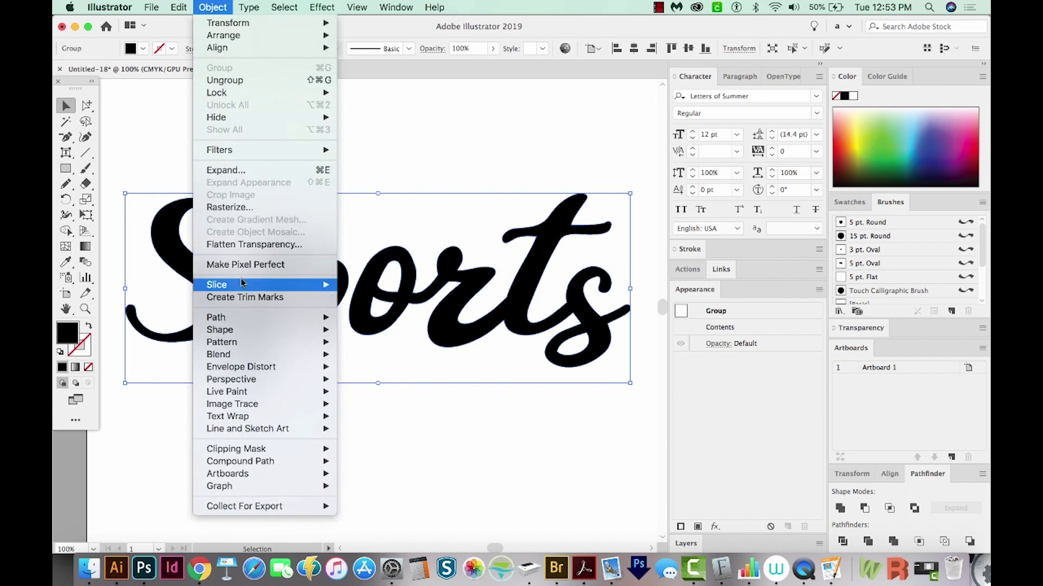
mouse_move(234, 462)
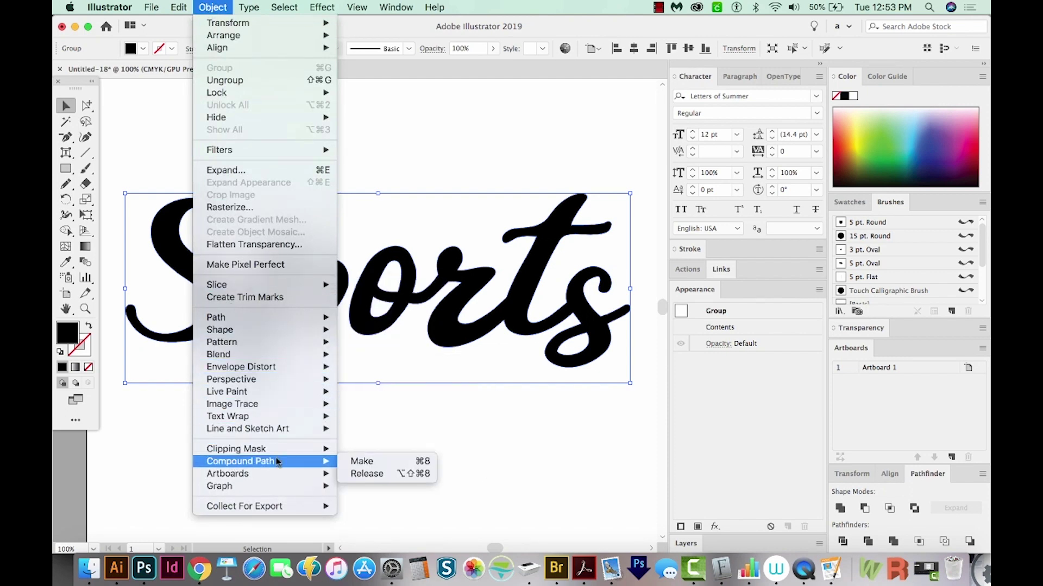
click(361, 462)
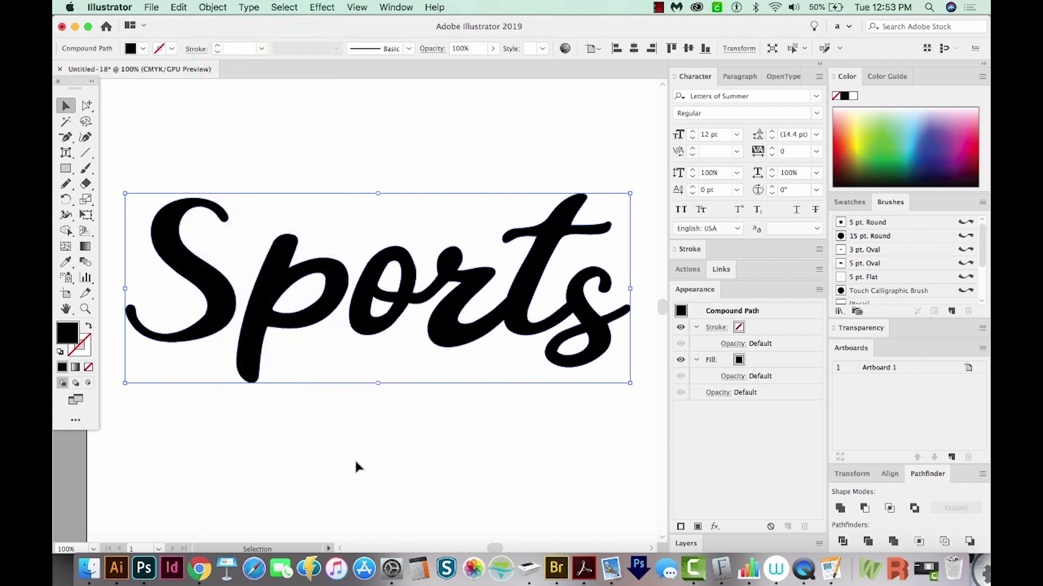